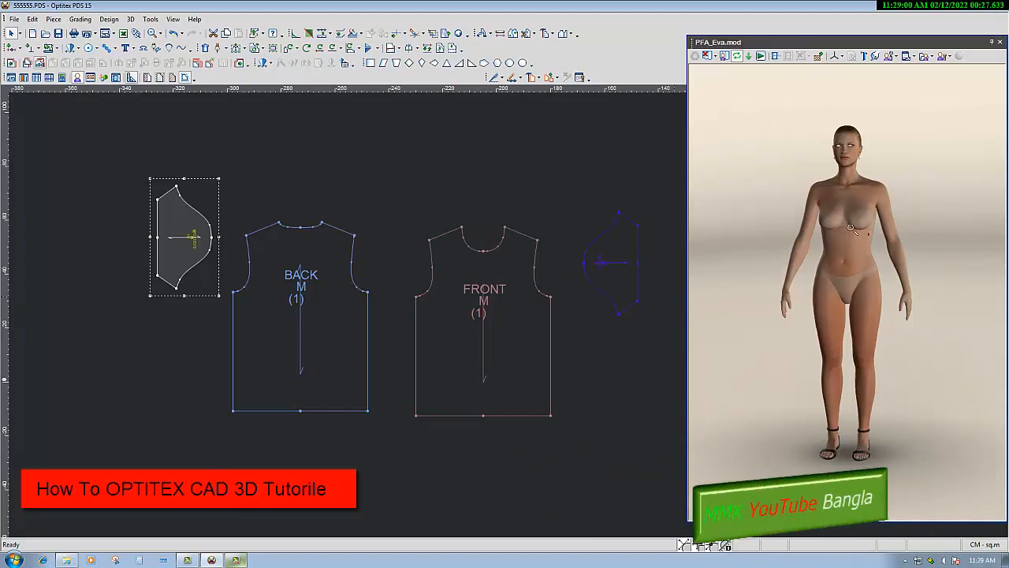
Open the 3D properties and set the FRONT piece's location to Front and its shape to Cylinder.
{"action": "left_click_drag", "start_coordinate": [861, 263], "coordinate": [923, 289]}
{"action": "scroll", "coordinate": [767, 306], "scroll_direction": "up", "scroll_amount": 2}
{"action": "scroll", "coordinate": [906, 289], "scroll_direction": "down", "scroll_amount": 1}
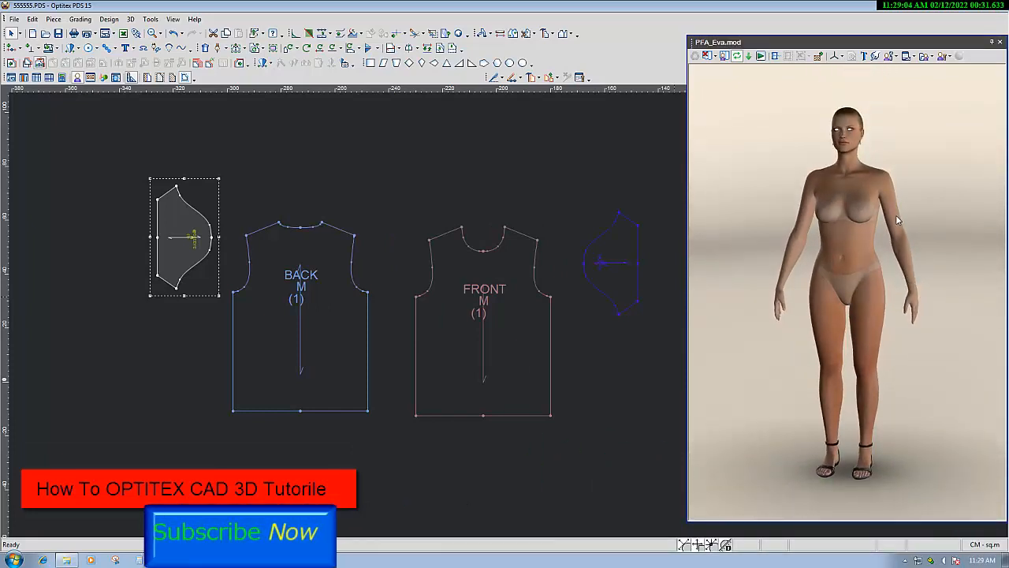
{"action": "key", "text": "F10"}
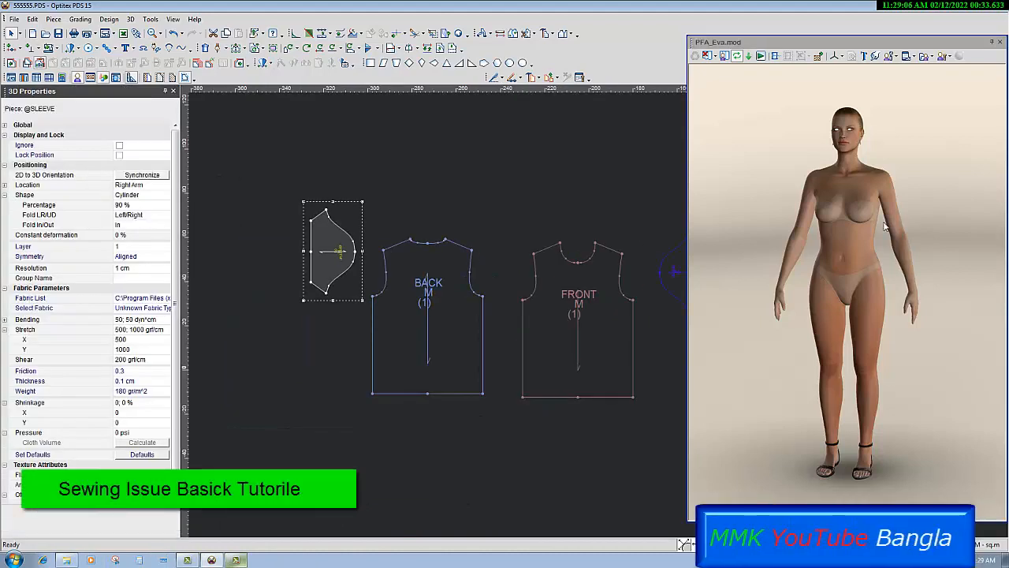
{"action": "left_click", "coordinate": [563, 335]}
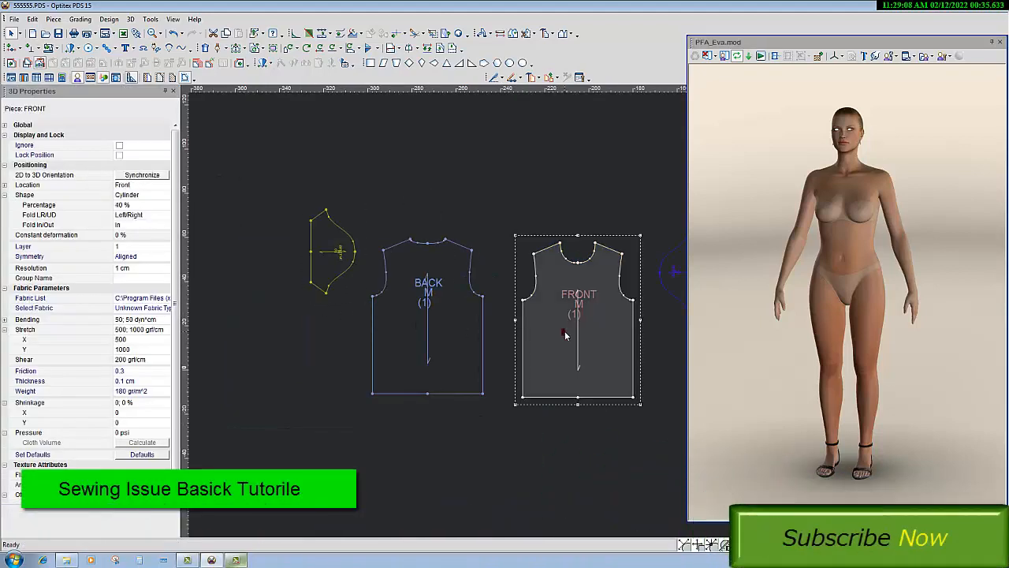
{"action": "left_click", "coordinate": [164, 185]}
{"action": "left_click", "coordinate": [165, 185]}
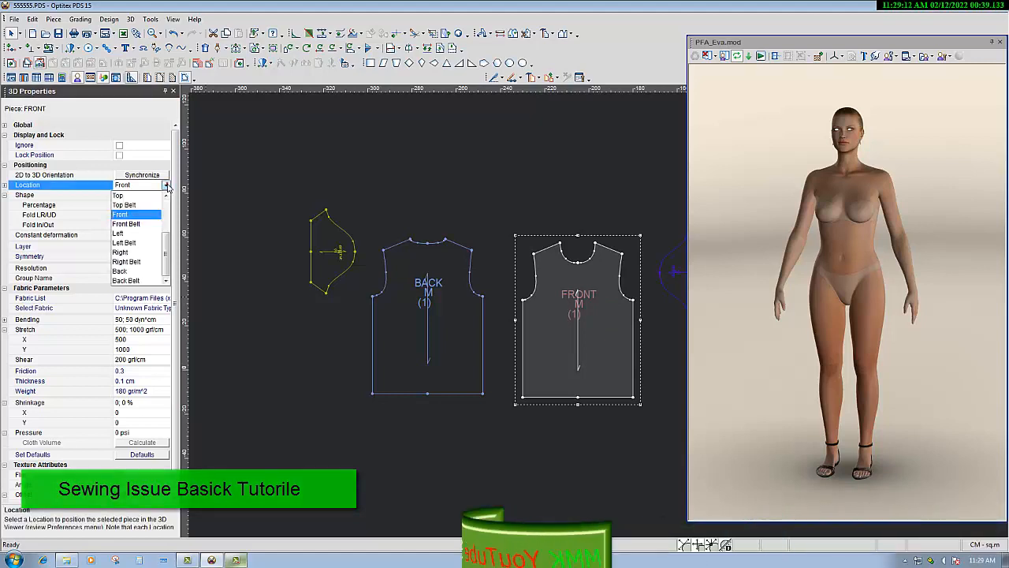
{"action": "left_click", "coordinate": [120, 216]}
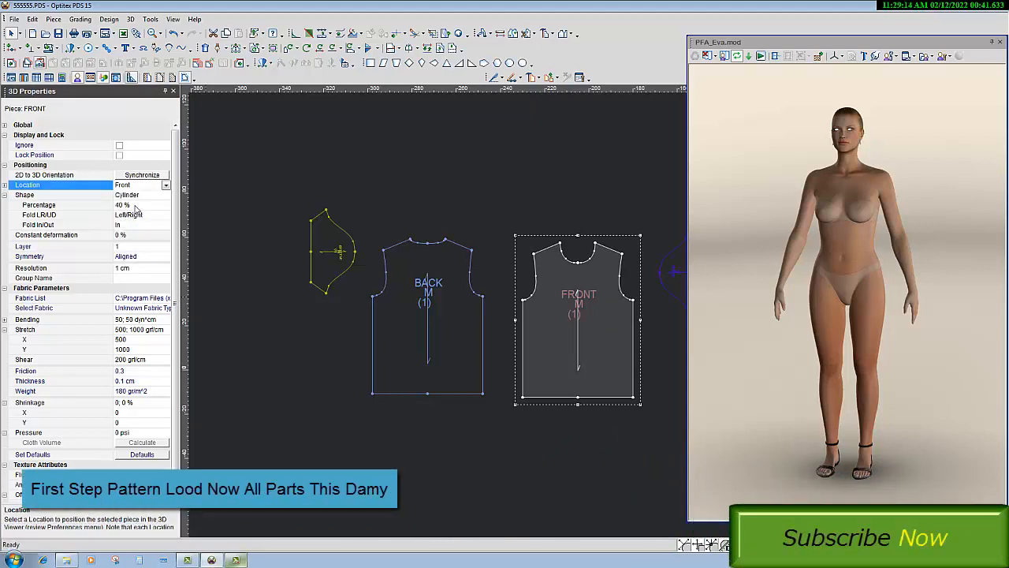
{"action": "left_click", "coordinate": [144, 195]}
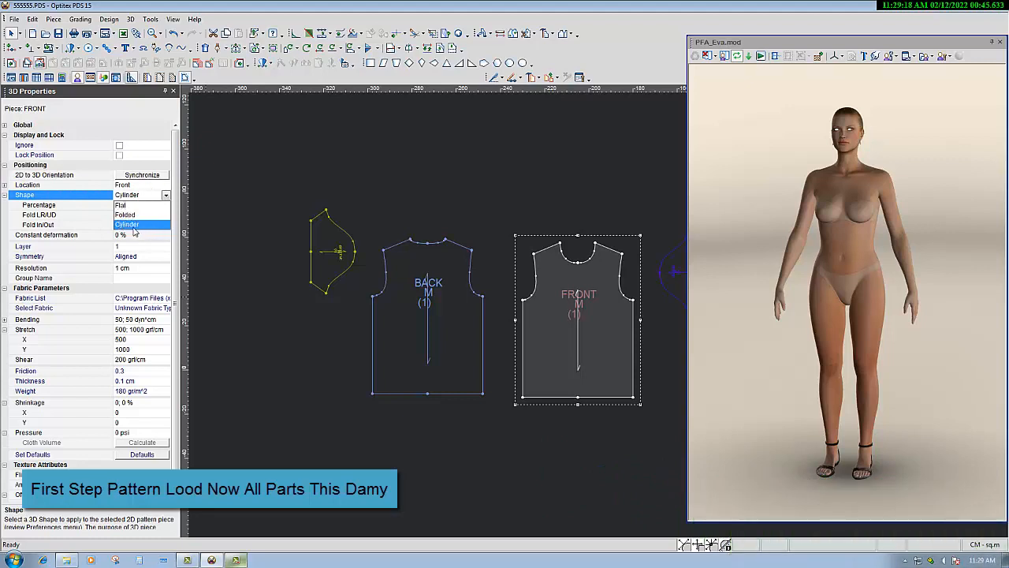
{"action": "left_click", "coordinate": [125, 224]}
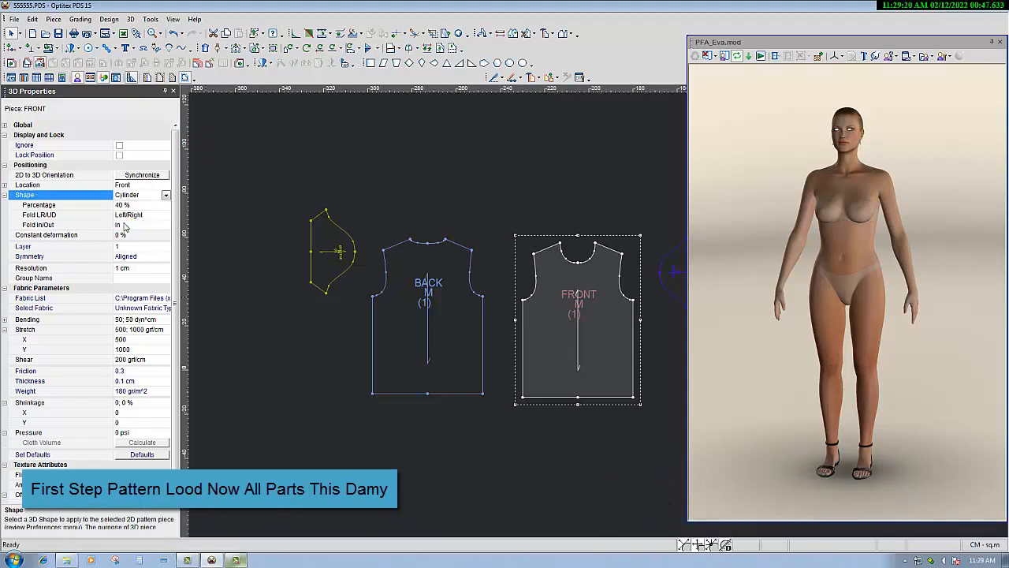
Check the BACK piece's 3D location and set its shape to Cylinder.
{"action": "left_click", "coordinate": [443, 302]}
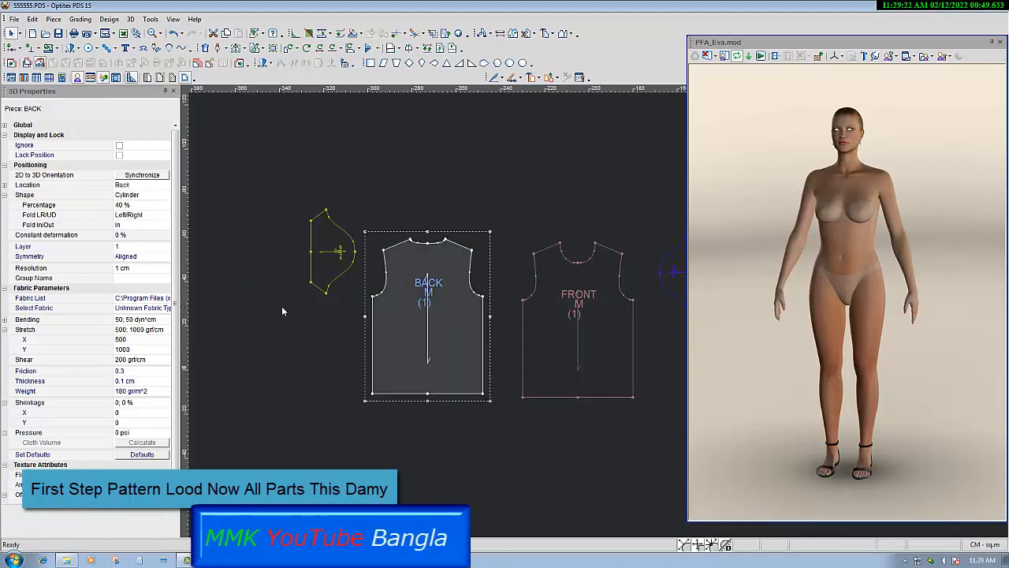
{"action": "left_click", "coordinate": [141, 185]}
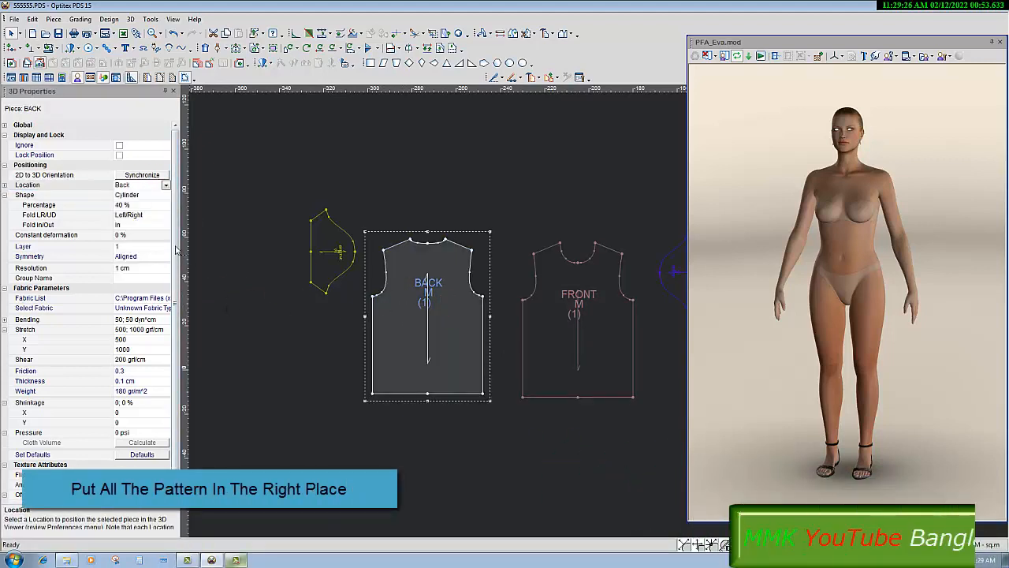
{"action": "left_click", "coordinate": [156, 195]}
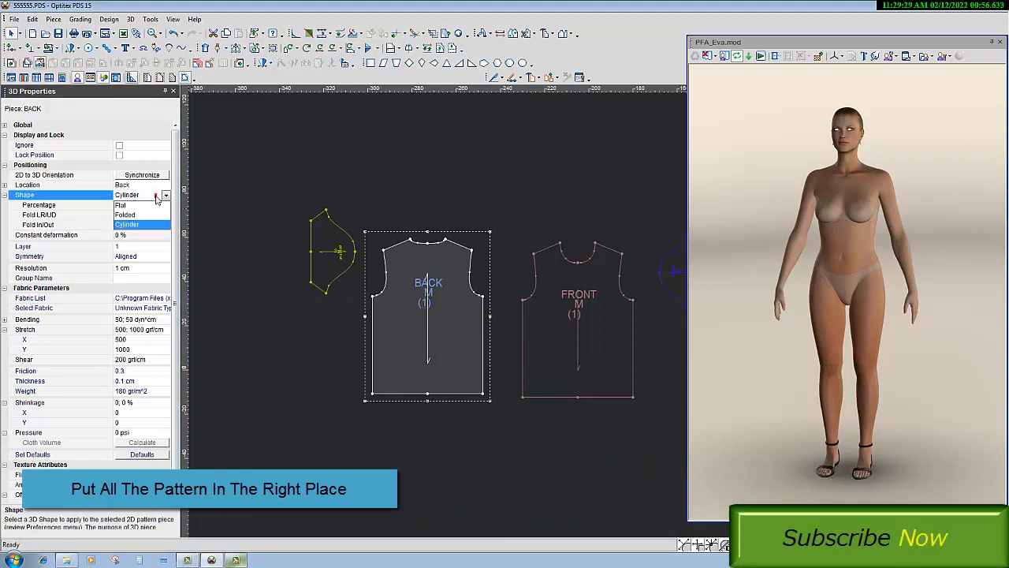
{"action": "left_click", "coordinate": [128, 225]}
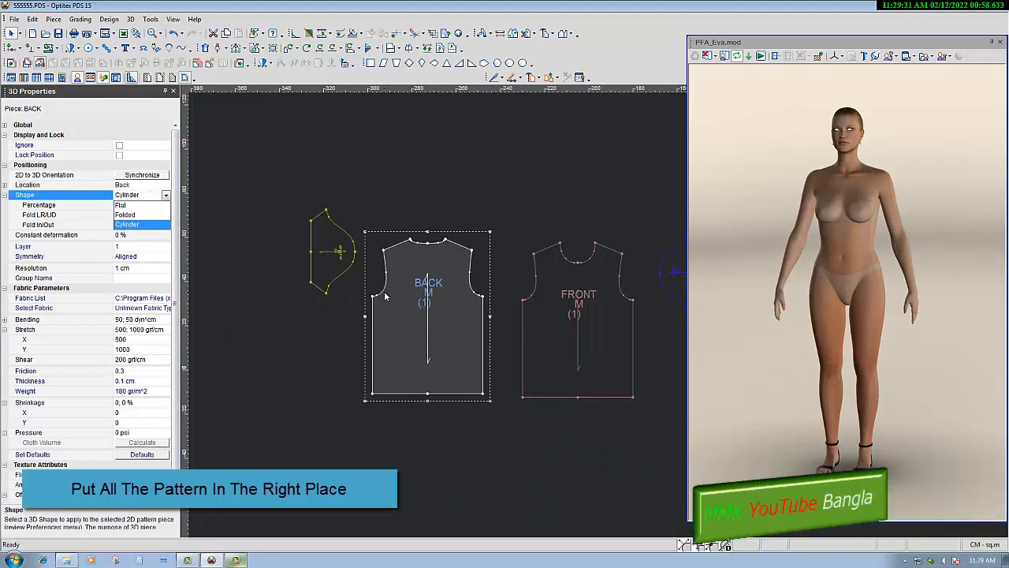
Check the 3D arm locations assigned to the two sleeve pieces.
{"action": "left_click", "coordinate": [335, 251]}
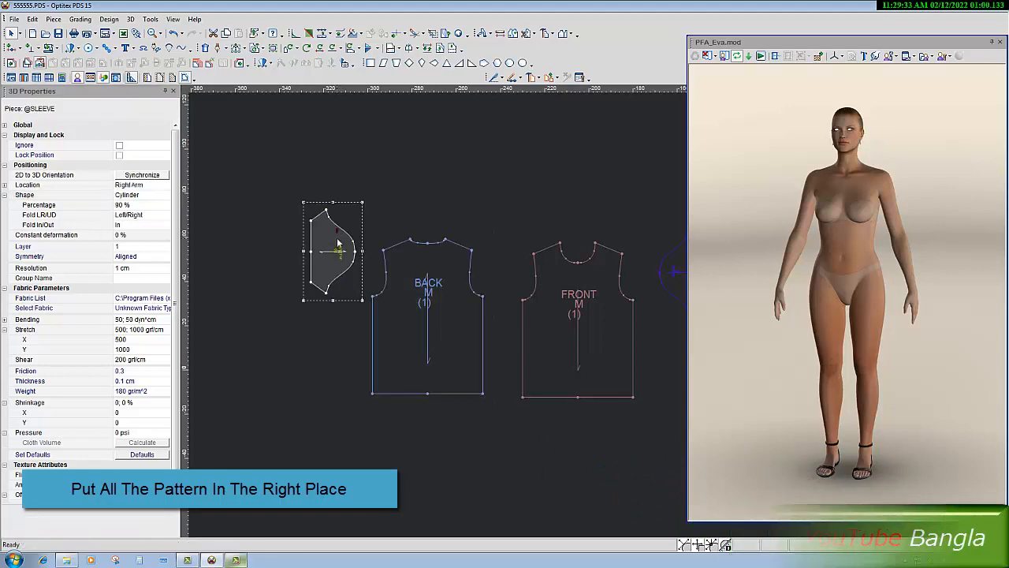
{"action": "left_click", "coordinate": [162, 185]}
{"action": "left_click", "coordinate": [165, 184]}
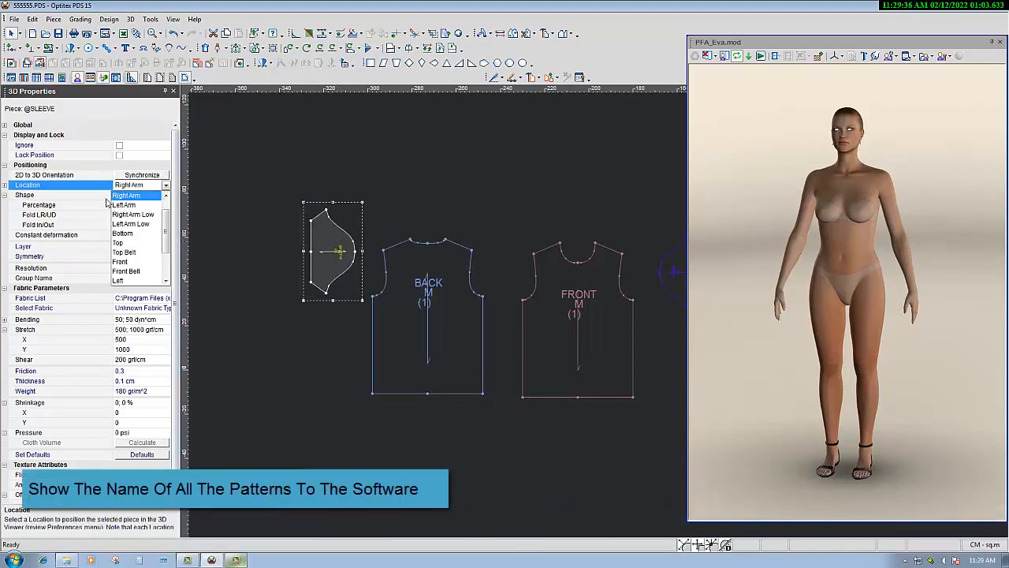
{"action": "left_click", "coordinate": [328, 268]}
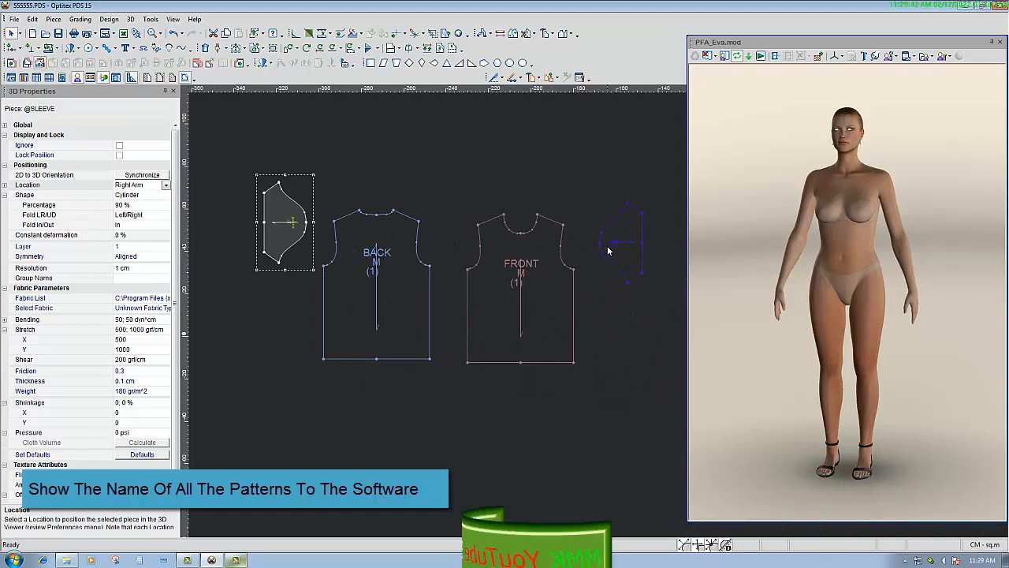
{"action": "left_click", "coordinate": [604, 229]}
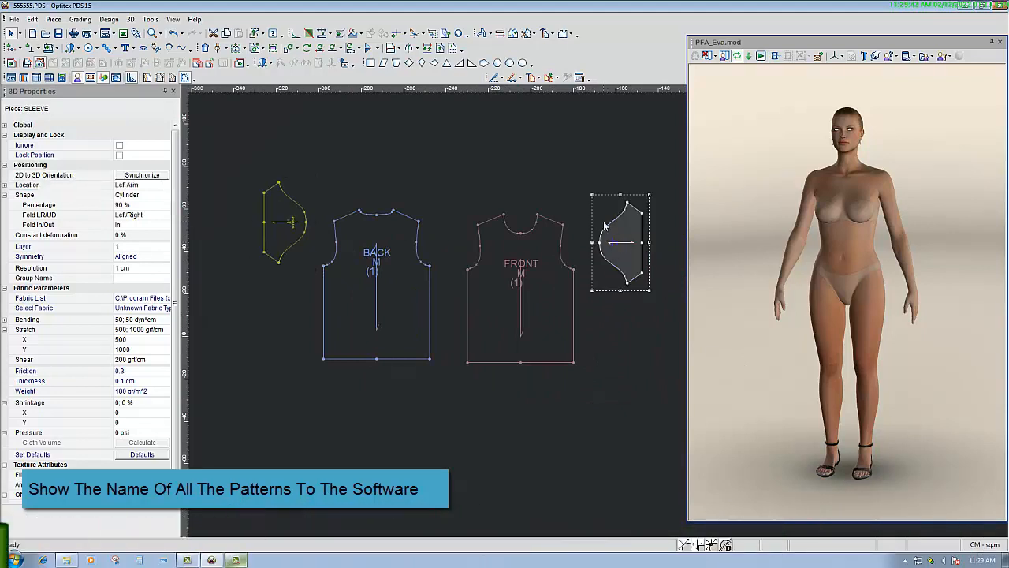
{"action": "left_click", "coordinate": [145, 186]}
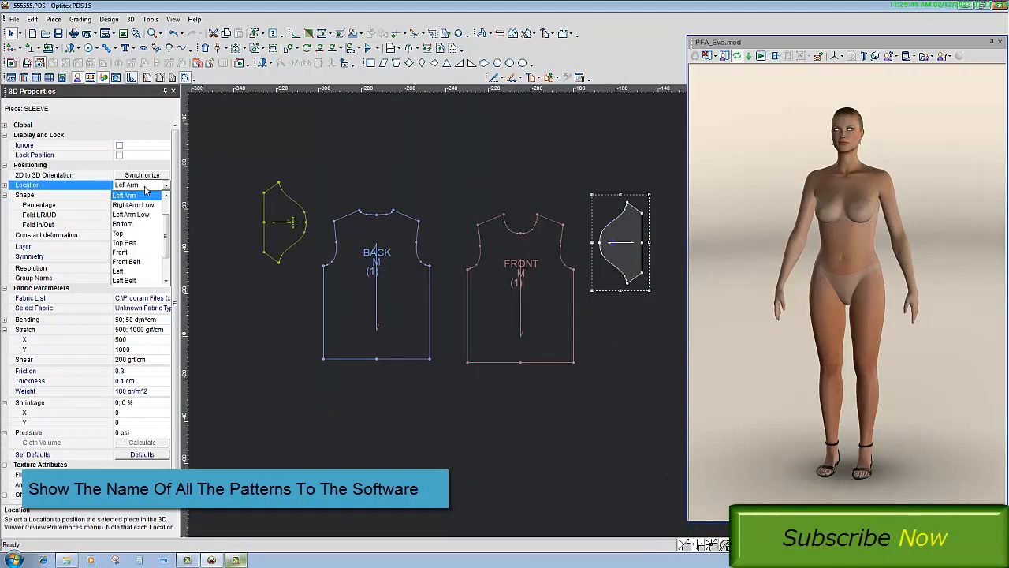
{"action": "left_click", "coordinate": [399, 284]}
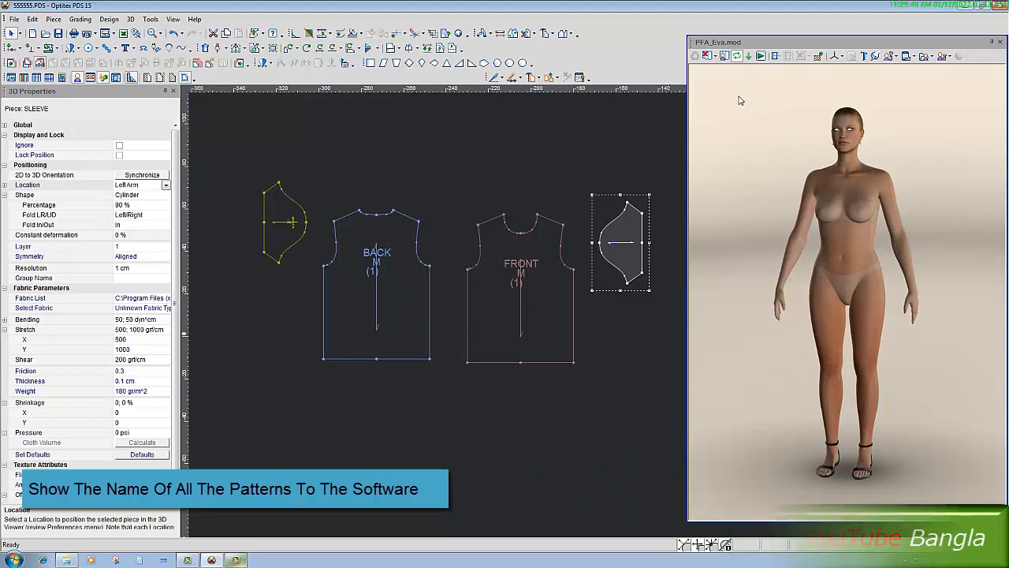
Place the cloth pieces on the avatar and inspect their positions around the body.
{"action": "left_click_drag", "start_coordinate": [927, 221], "coordinate": [950, 227]}
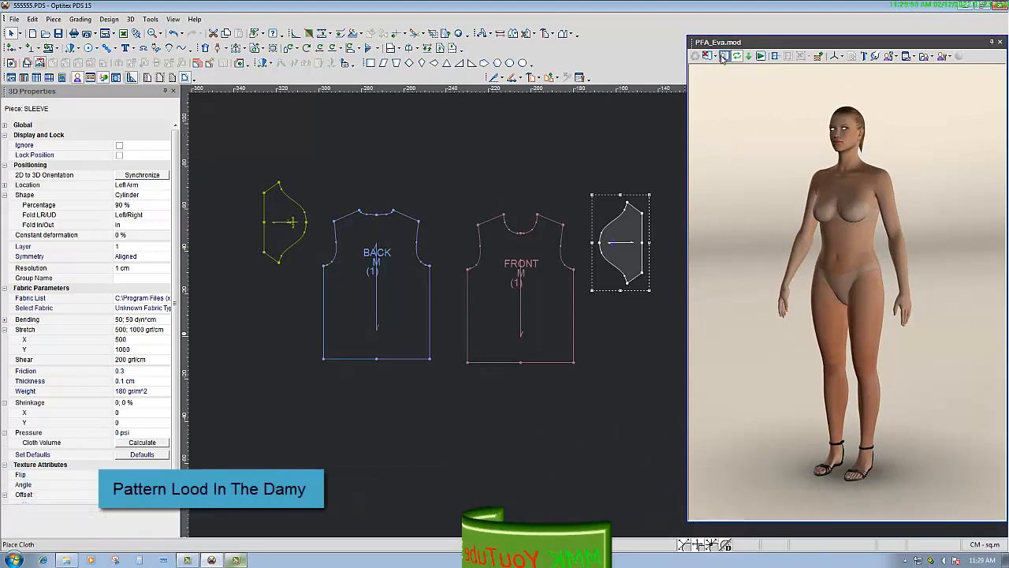
{"action": "left_click_drag", "start_coordinate": [877, 247], "coordinate": [816, 294]}
{"action": "scroll", "coordinate": [817, 243], "scroll_direction": "up", "scroll_amount": 2}
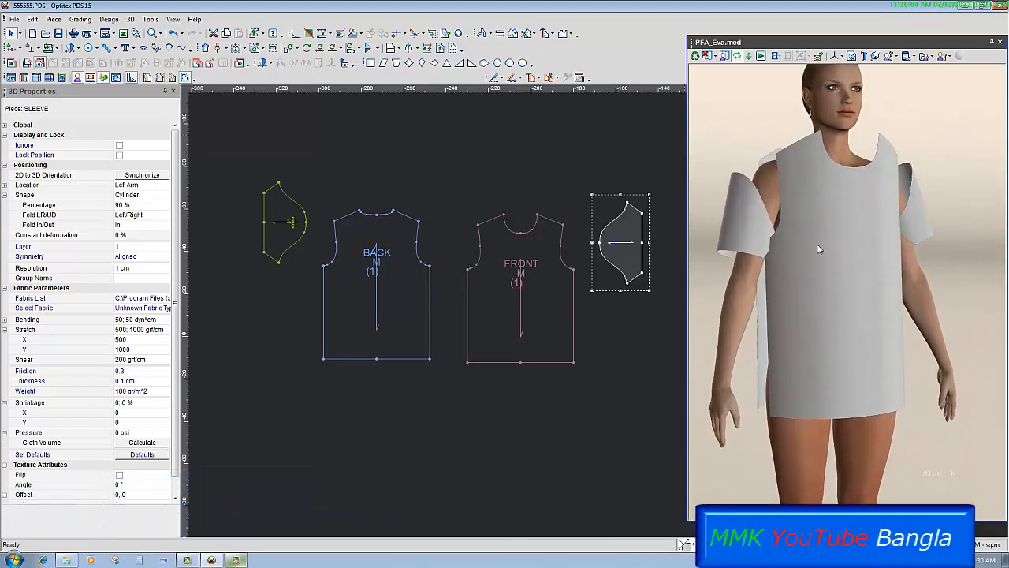
{"action": "left_click_drag", "start_coordinate": [828, 263], "coordinate": [757, 234]}
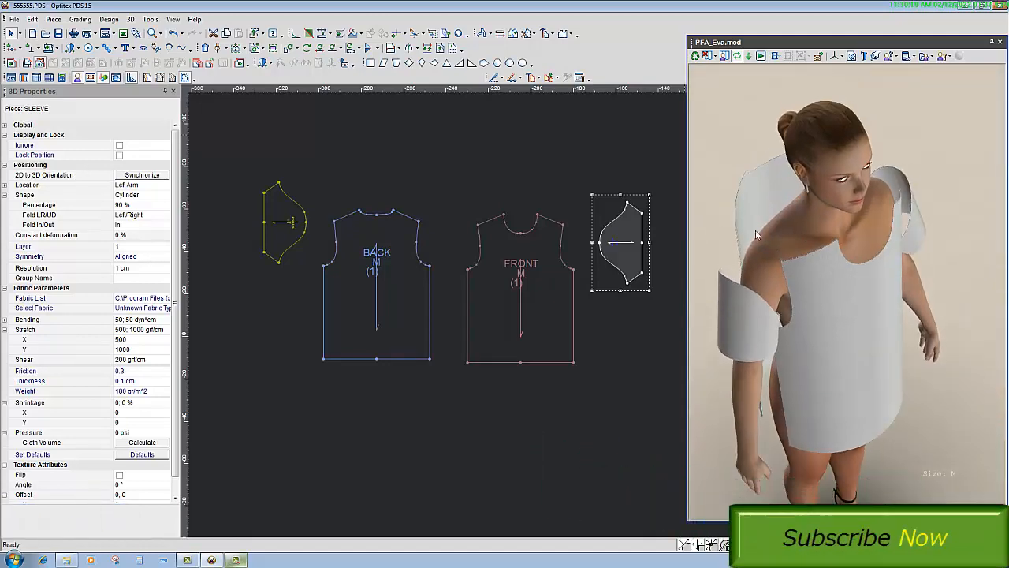
{"action": "left_click_drag", "start_coordinate": [897, 299], "coordinate": [874, 304]}
{"action": "right_click_drag", "start_coordinate": [873, 303], "coordinate": [889, 234]}
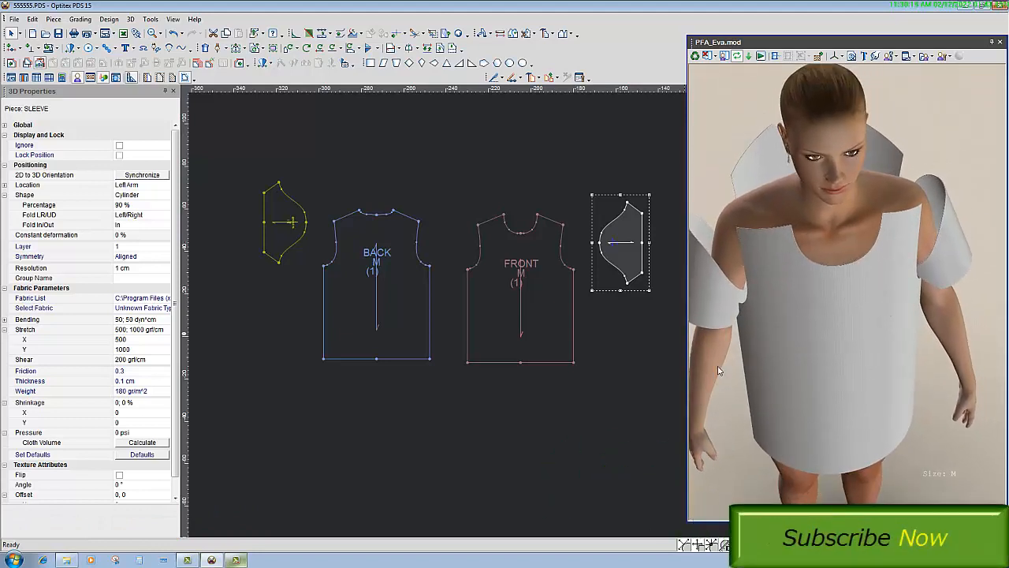
{"action": "right_click_drag", "start_coordinate": [856, 308], "coordinate": [772, 212]}
{"action": "right_click_drag", "start_coordinate": [760, 308], "coordinate": [755, 293]}
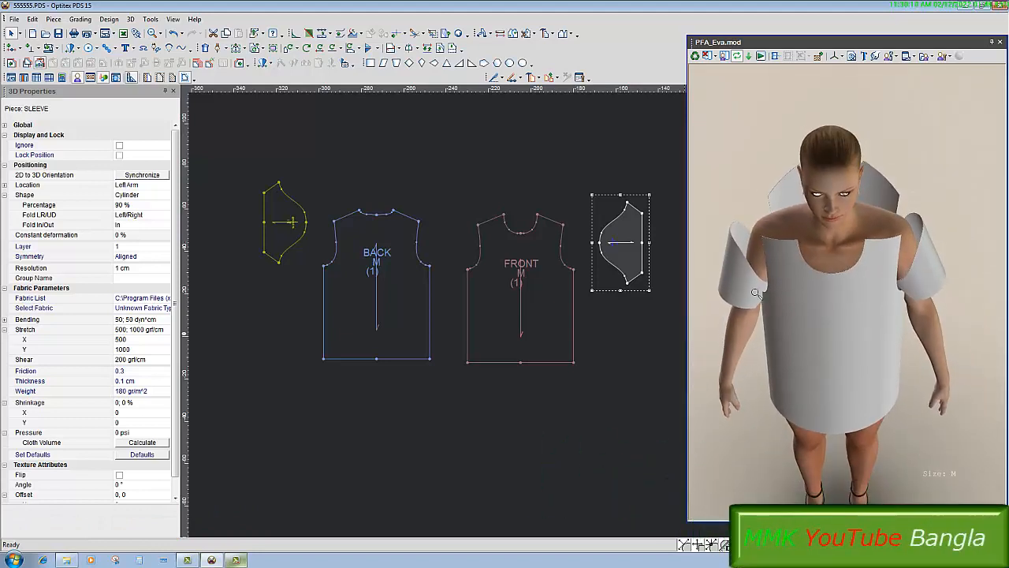
{"action": "left_click_drag", "start_coordinate": [755, 293], "coordinate": [810, 298]}
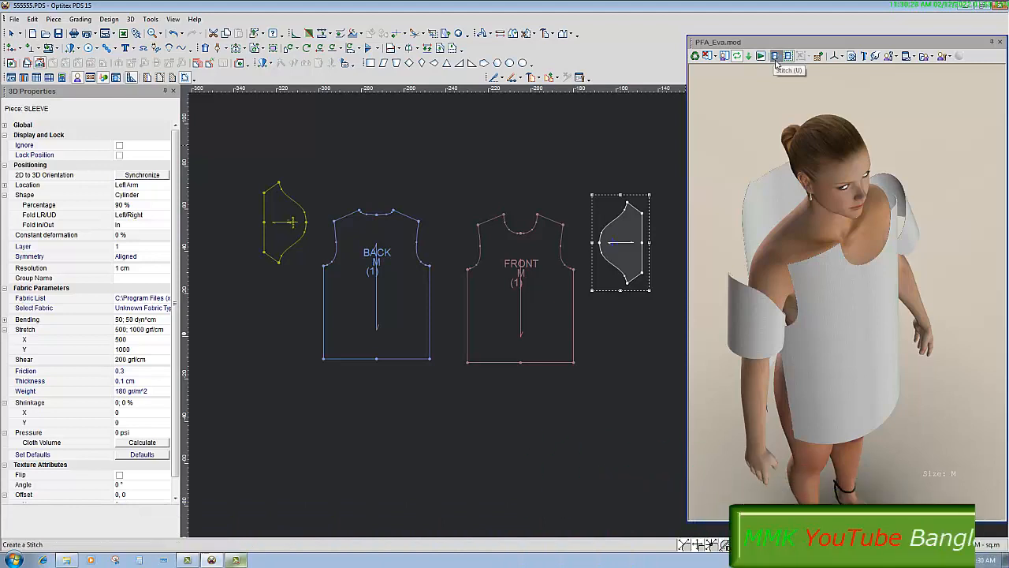
Stitch the FRONT piece's right-hand shoulder edge to the BACK piece's left-hand shoulder edge.
{"action": "left_click", "coordinate": [537, 215]}
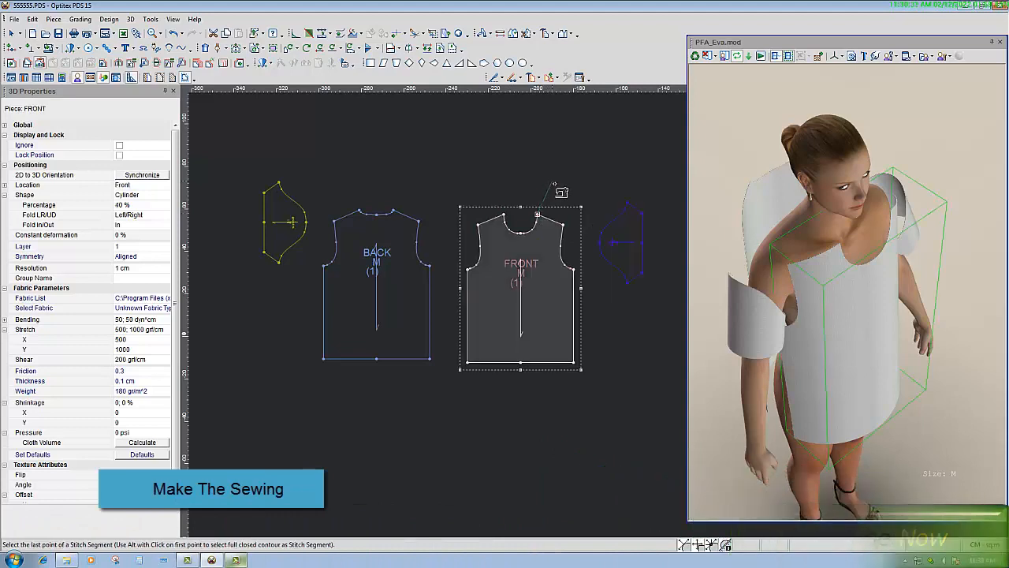
{"action": "left_click", "coordinate": [566, 225]}
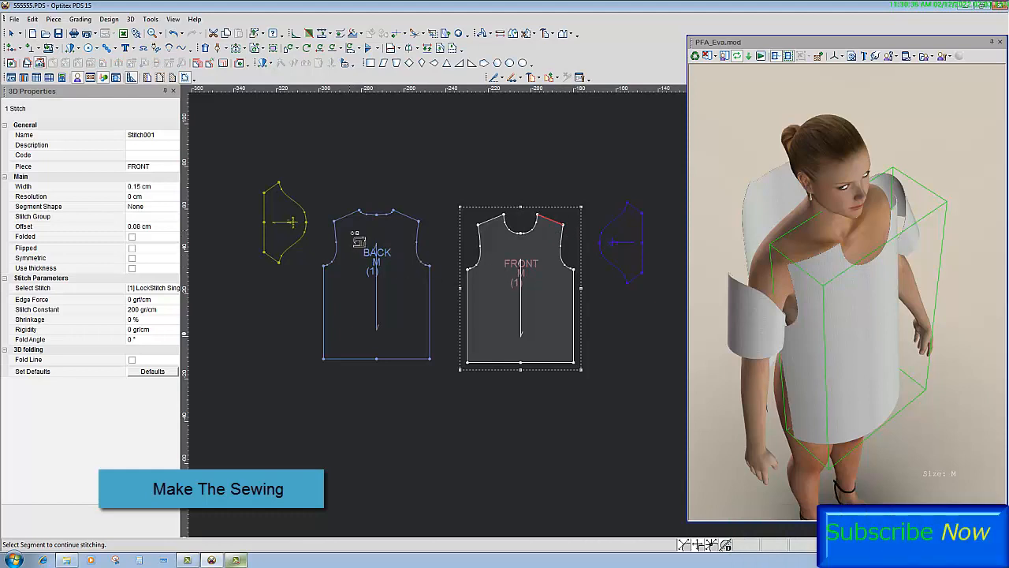
{"action": "left_click", "coordinate": [335, 221]}
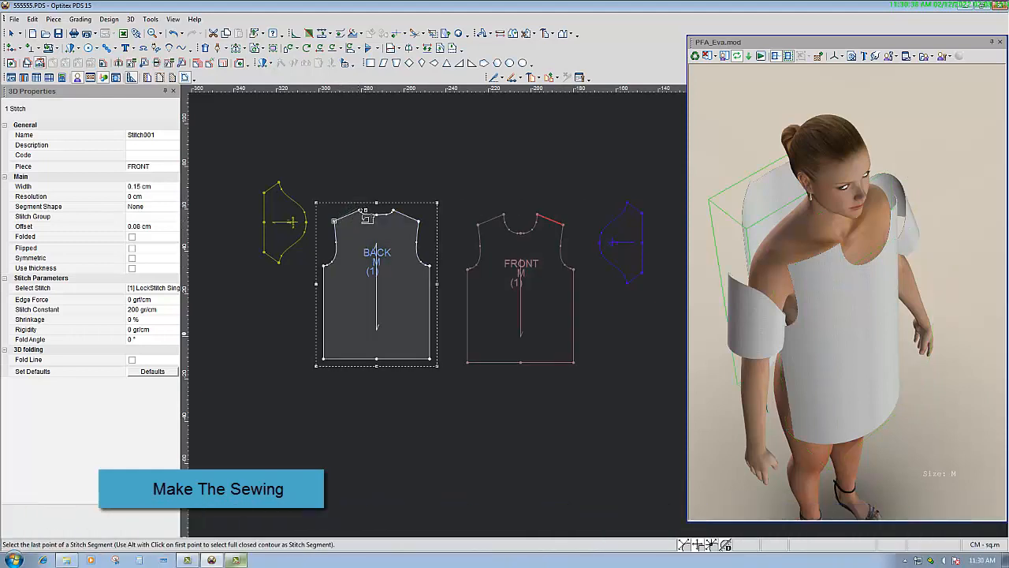
{"action": "left_click", "coordinate": [367, 215]}
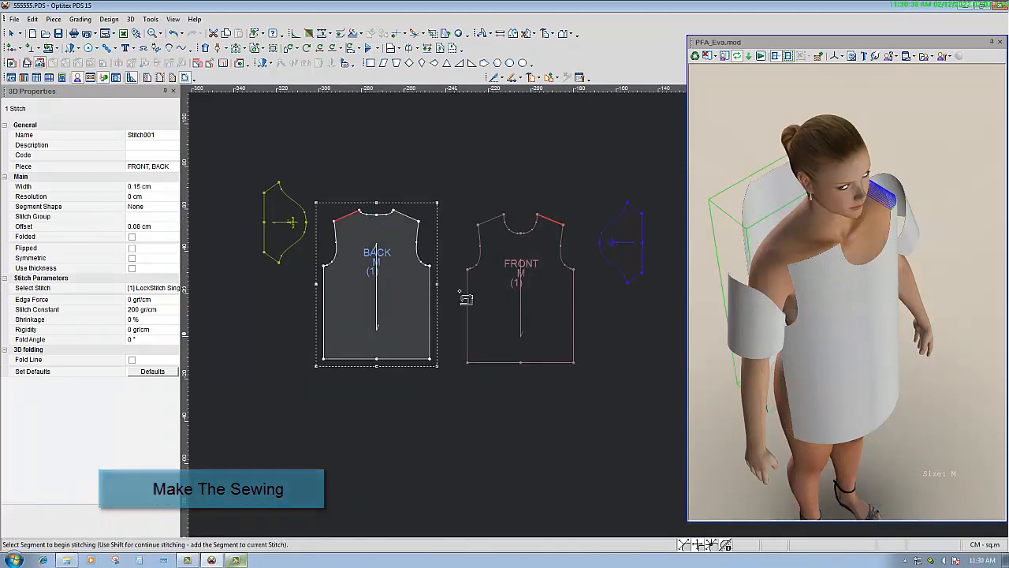
Inspect the first shoulder stitch in 3D and stitch the FRONT piece's left-hand shoulder edge to the BACK piece's right-hand shoulder edge.
{"action": "left_click_drag", "start_coordinate": [774, 359], "coordinate": [831, 269]}
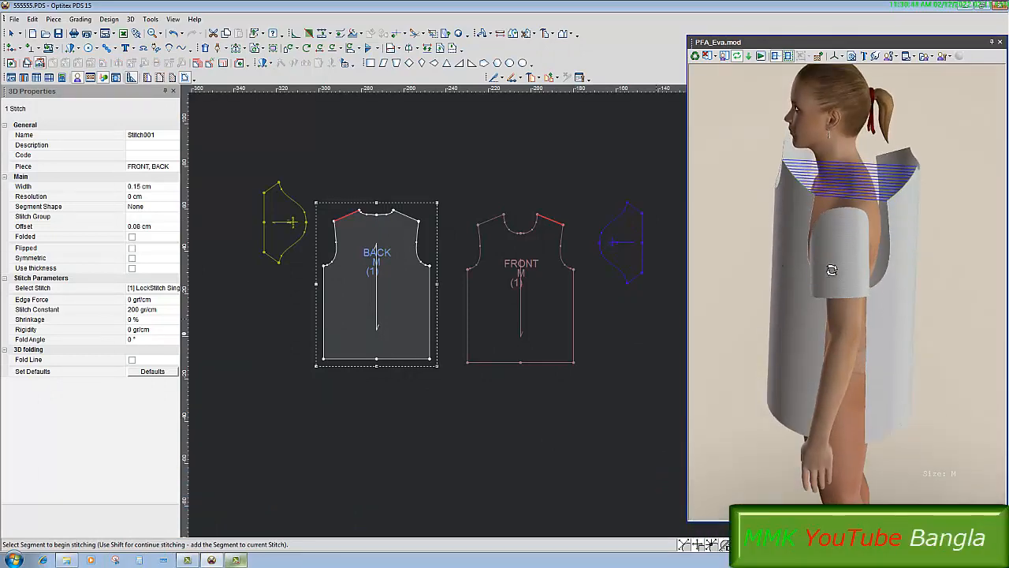
{"action": "left_click_drag", "start_coordinate": [771, 216], "coordinate": [835, 227]}
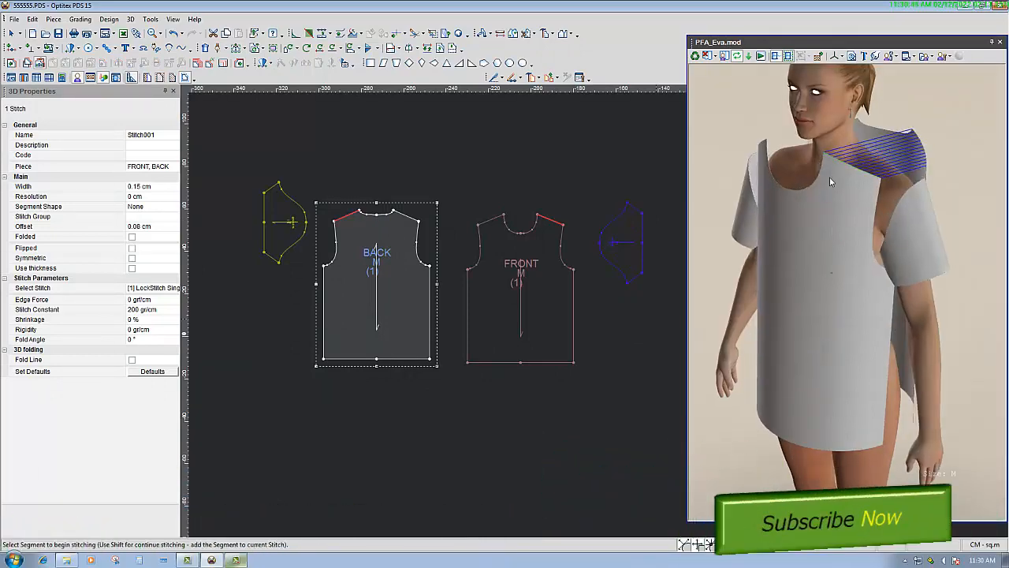
{"action": "left_click_drag", "start_coordinate": [782, 205], "coordinate": [897, 212]}
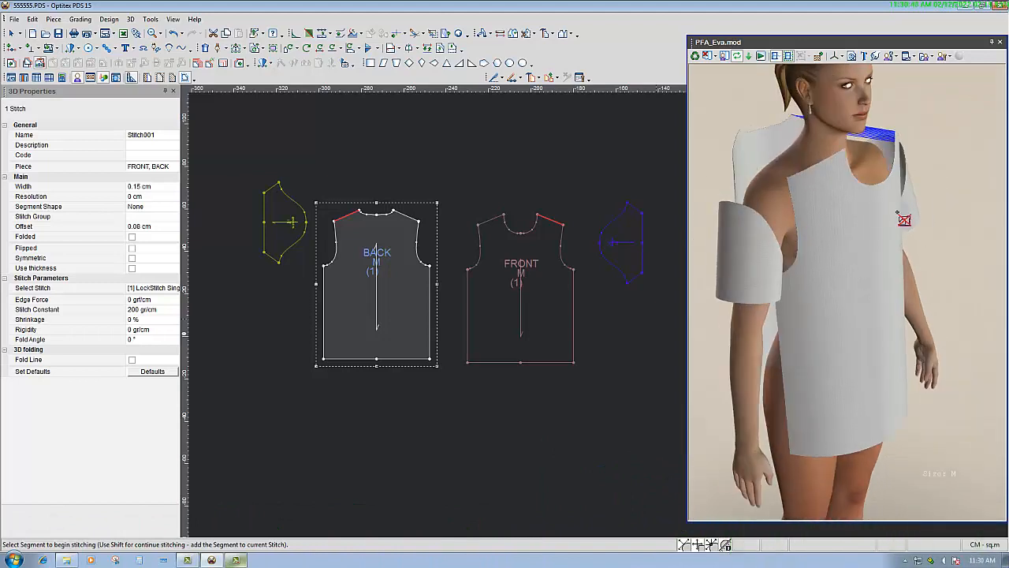
{"action": "left_click_drag", "start_coordinate": [741, 209], "coordinate": [793, 207]}
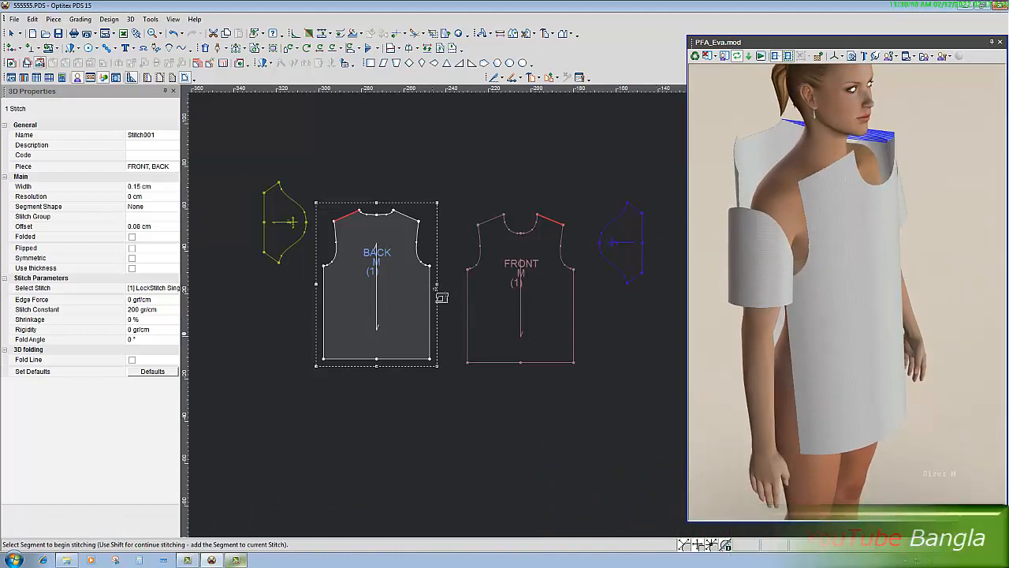
{"action": "left_click", "coordinate": [479, 227]}
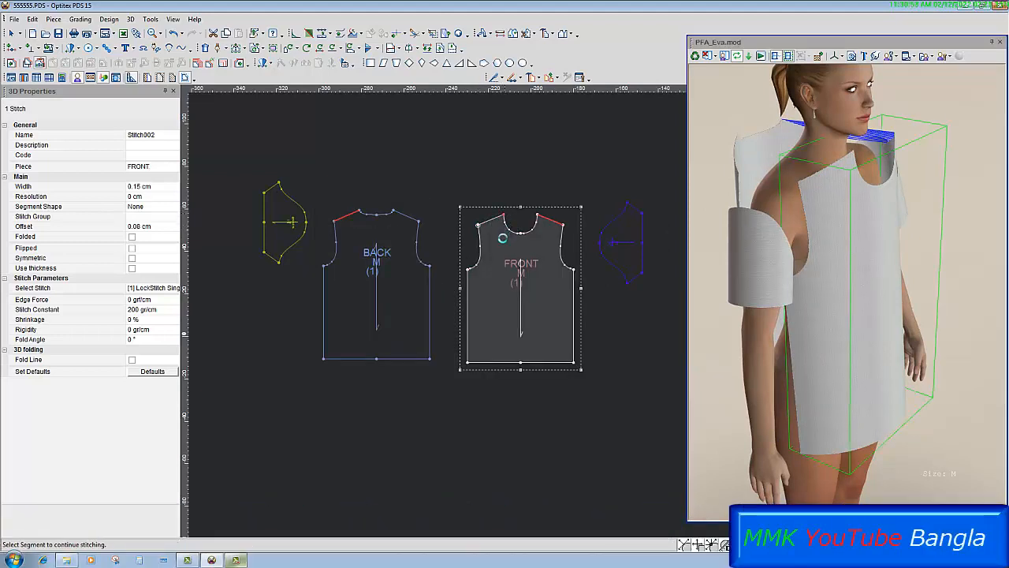
{"action": "left_click", "coordinate": [491, 219]}
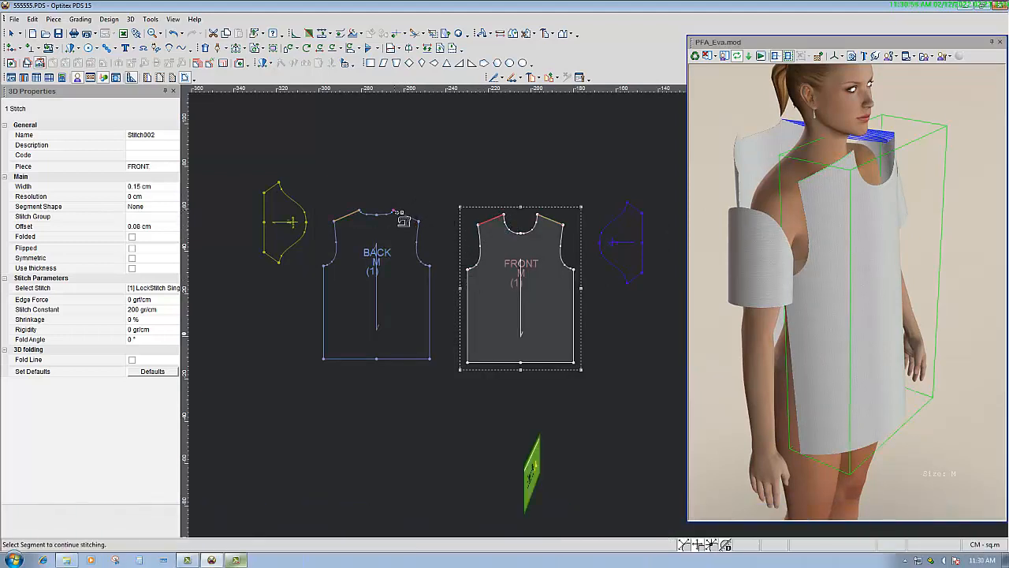
{"action": "left_click", "coordinate": [396, 212]}
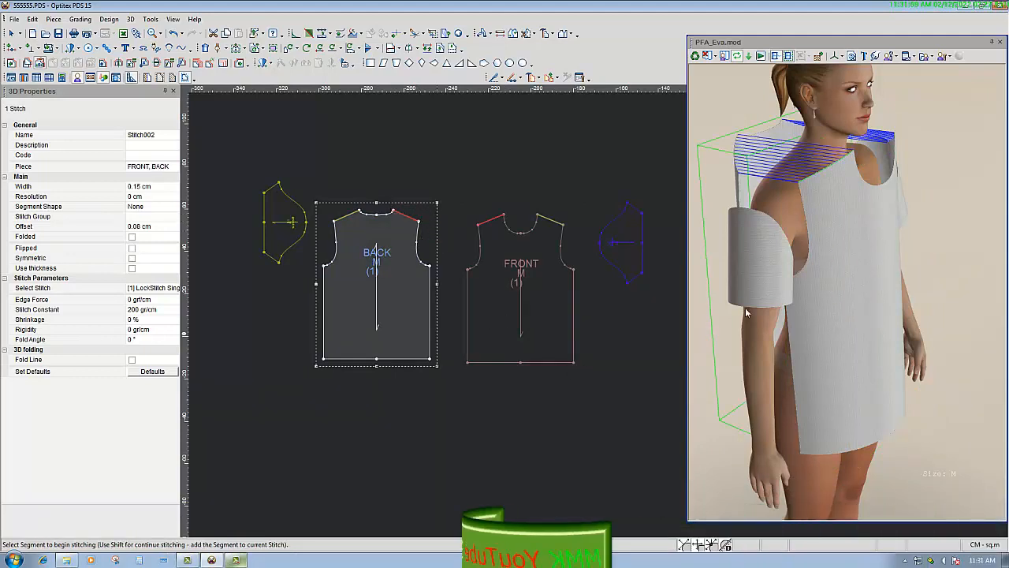
{"action": "left_click_drag", "start_coordinate": [851, 276], "coordinate": [761, 257]}
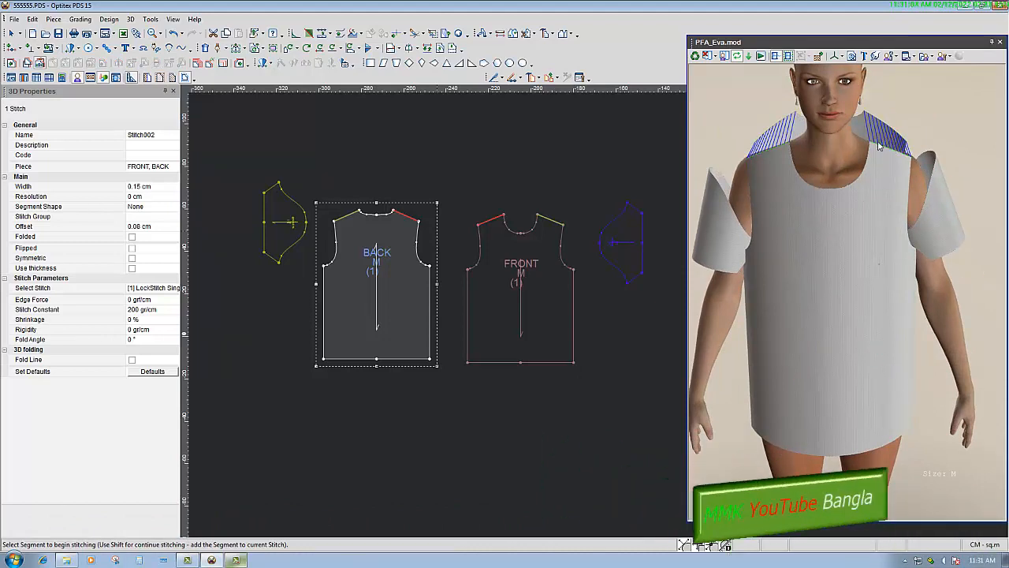
Stitch the lower cap curve of the right-hand SLEEVE piece to the FRONT piece's right-hand armhole and inspect the stitch in 3D.
{"action": "left_click_drag", "start_coordinate": [823, 150], "coordinate": [914, 233]}
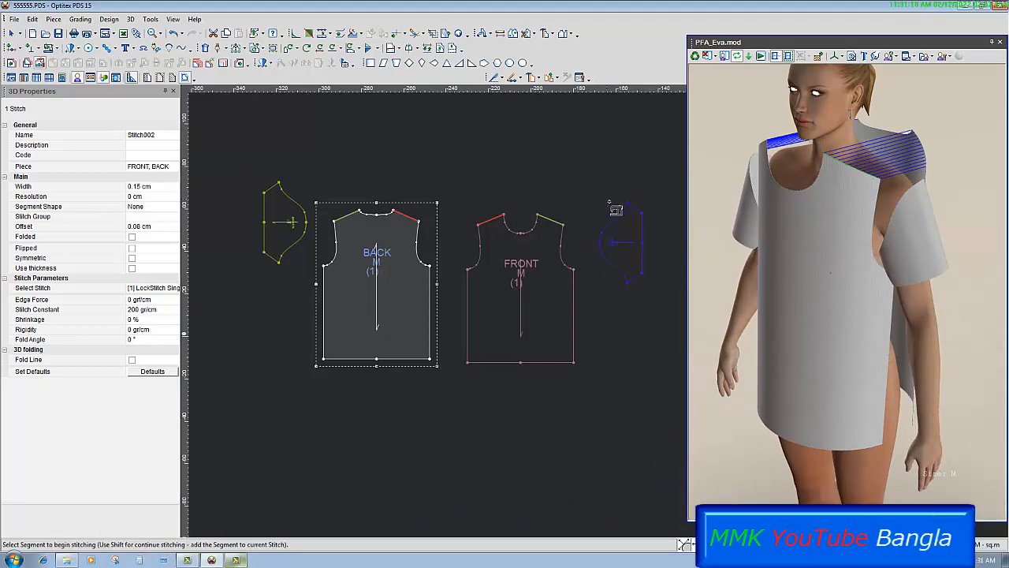
{"action": "left_click", "coordinate": [638, 225]}
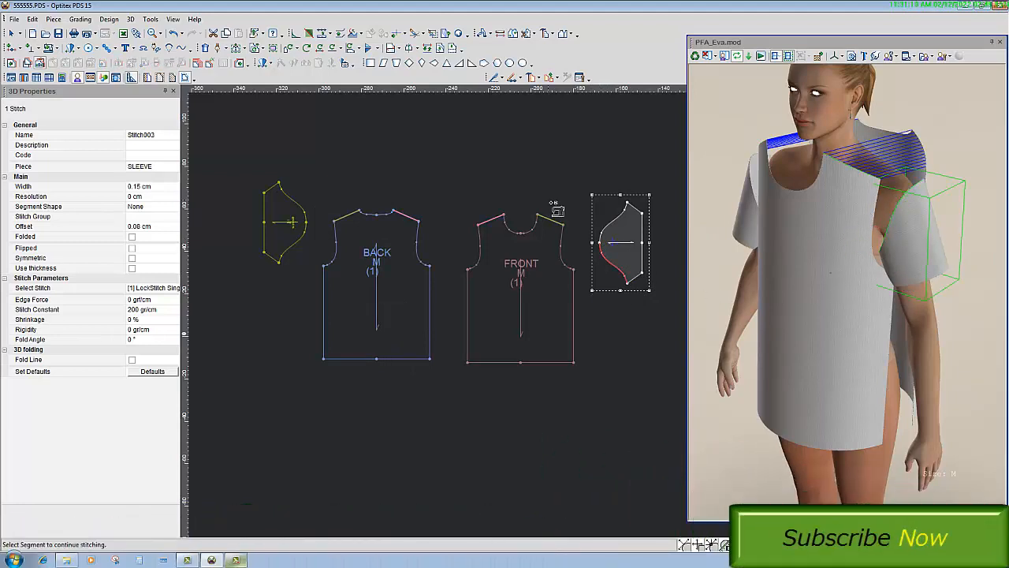
{"action": "left_click", "coordinate": [566, 235]}
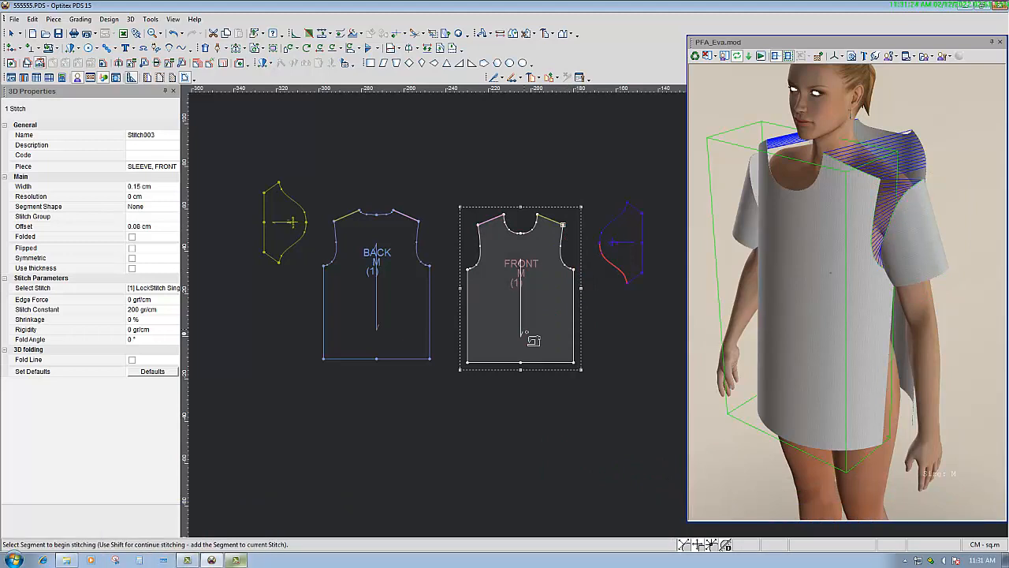
{"action": "left_click_drag", "start_coordinate": [883, 272], "coordinate": [855, 185]}
{"action": "left_click_drag", "start_coordinate": [840, 271], "coordinate": [808, 263]}
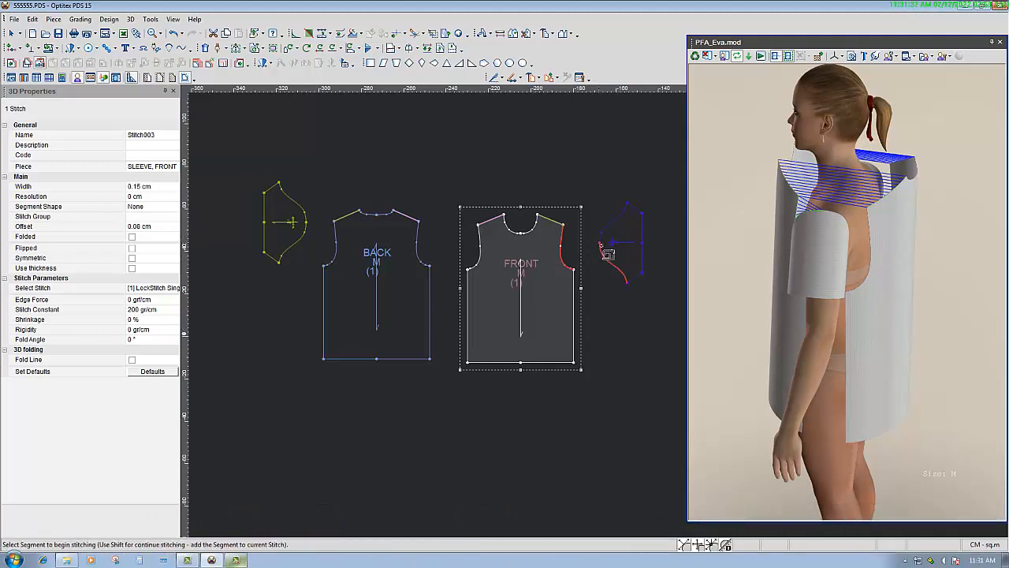
Stitch the upper cap curve of the right-hand SLEEVE piece to the BACK piece's left-hand armhole.
{"action": "left_click", "coordinate": [608, 254]}
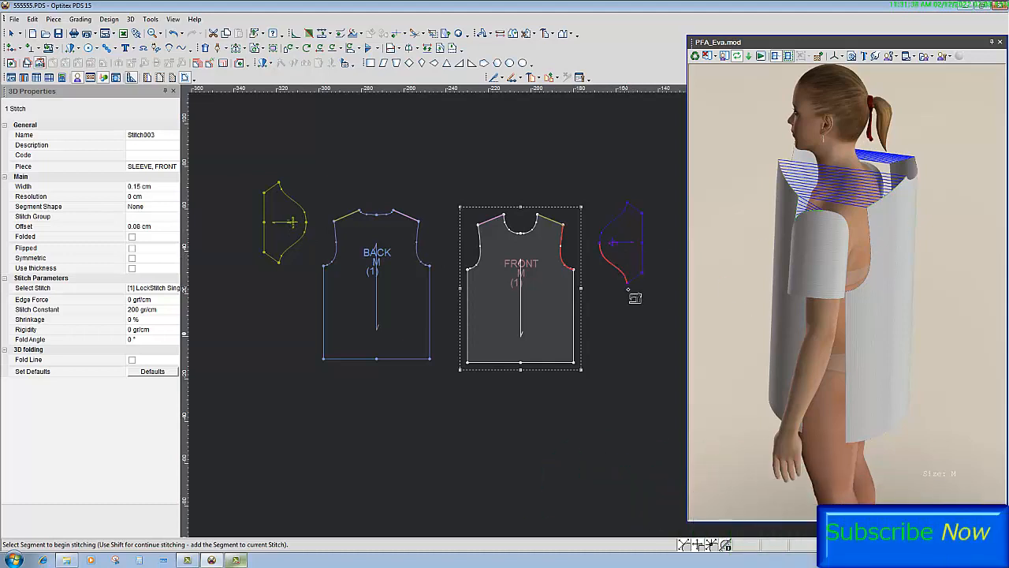
{"action": "left_click", "coordinate": [602, 242]}
{"action": "left_click", "coordinate": [604, 246]}
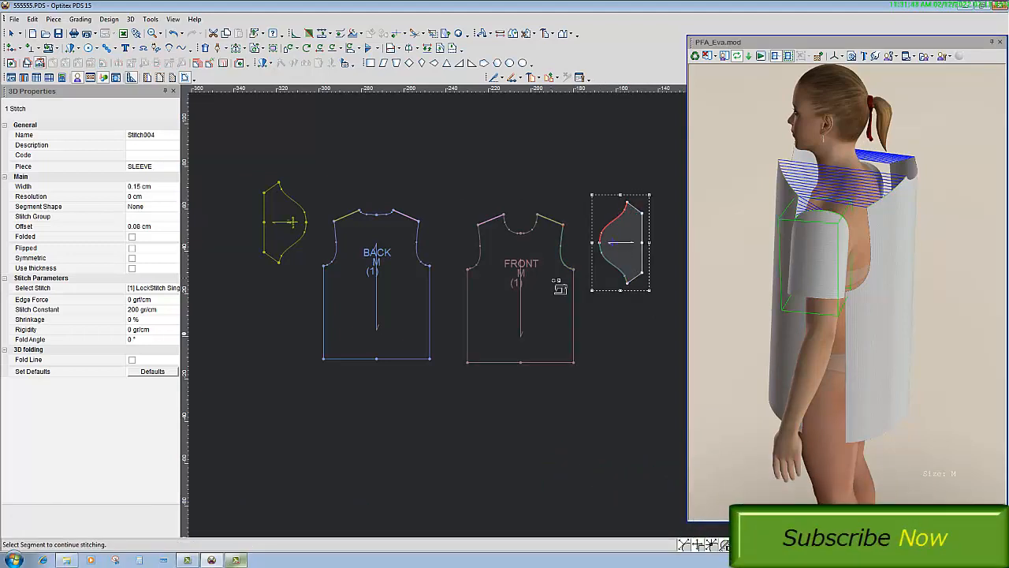
{"action": "left_click", "coordinate": [353, 285]}
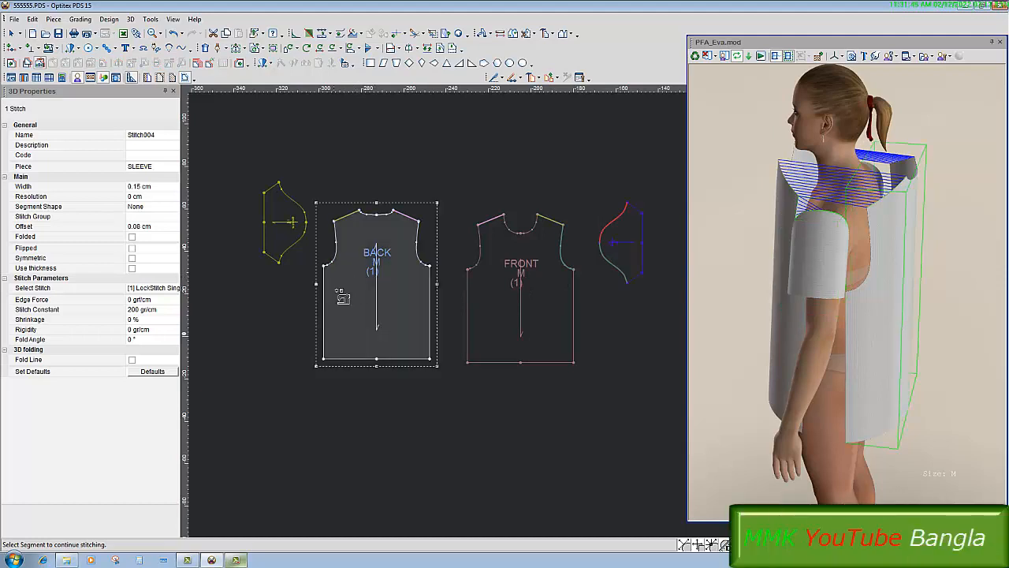
{"action": "left_click", "coordinate": [324, 267]}
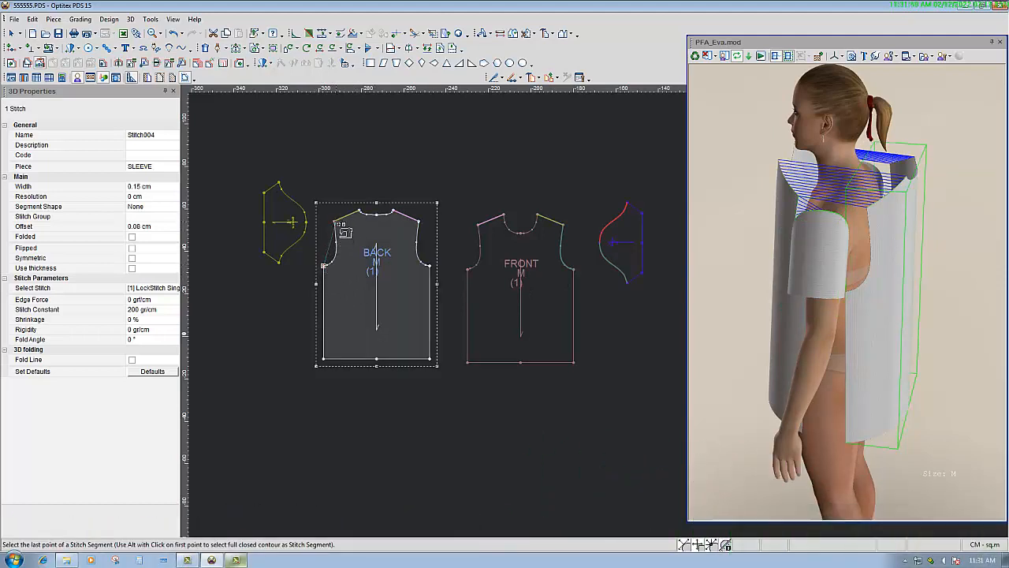
{"action": "left_click", "coordinate": [345, 231]}
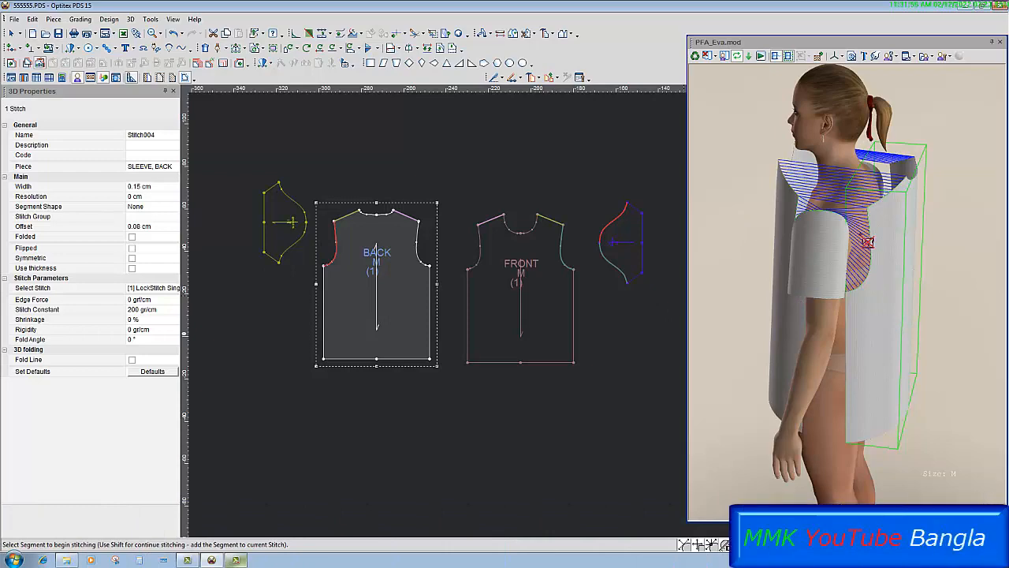
Stitch the lower cap curve of the left-hand sleeve piece to the FRONT piece's left-hand armhole, accepting an already stitched segment.
{"action": "left_click_drag", "start_coordinate": [871, 241], "coordinate": [816, 221]}
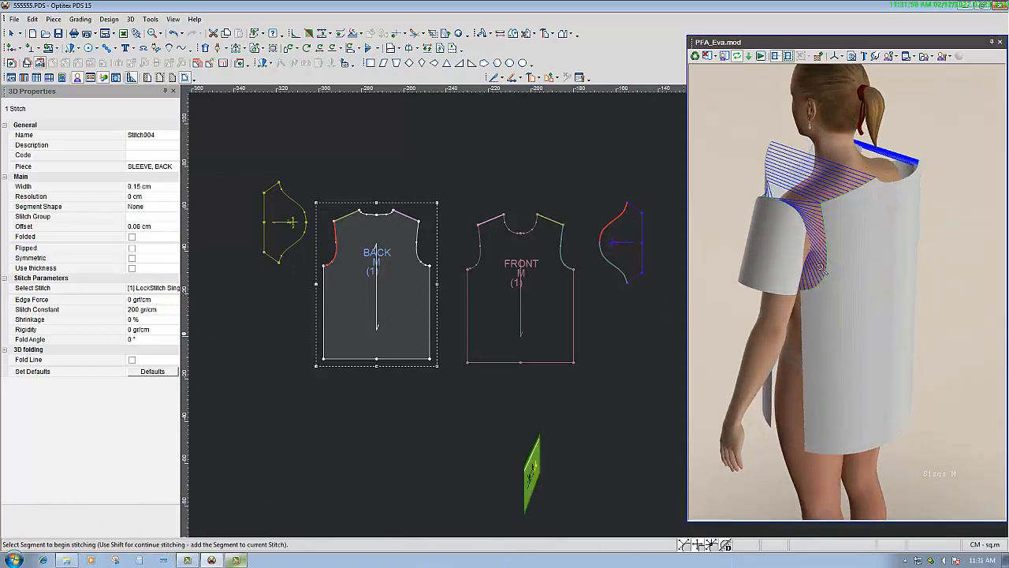
{"action": "right_click_drag", "start_coordinate": [820, 267], "coordinate": [817, 205]}
{"action": "mouse_move", "coordinate": [820, 279]}
{"action": "left_mouse_down"}
{"action": "mouse_move", "coordinate": [757, 285]}
{"action": "mouse_move", "coordinate": [823, 286]}
{"action": "left_mouse_up"}
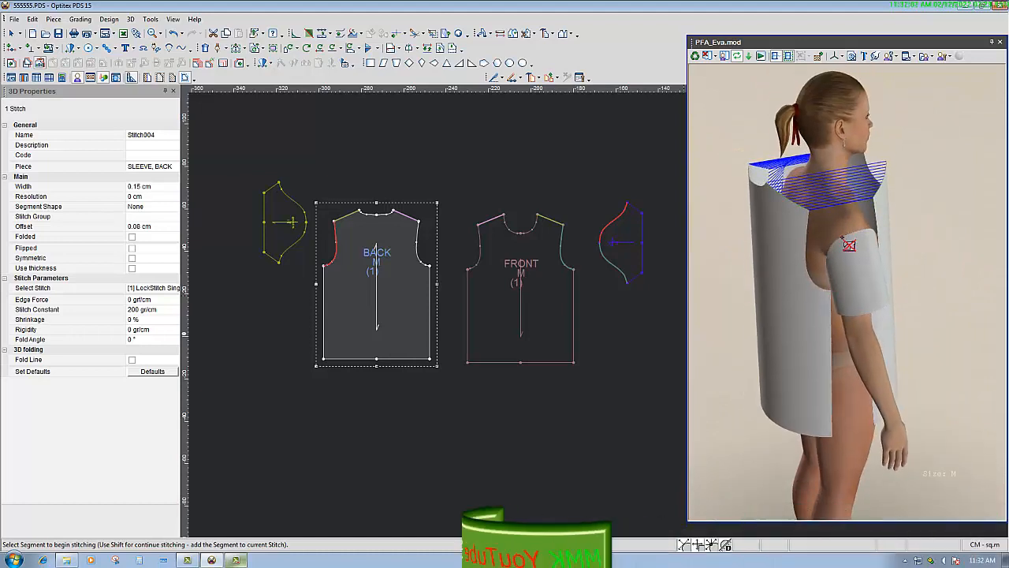
{"action": "left_click", "coordinate": [298, 245]}
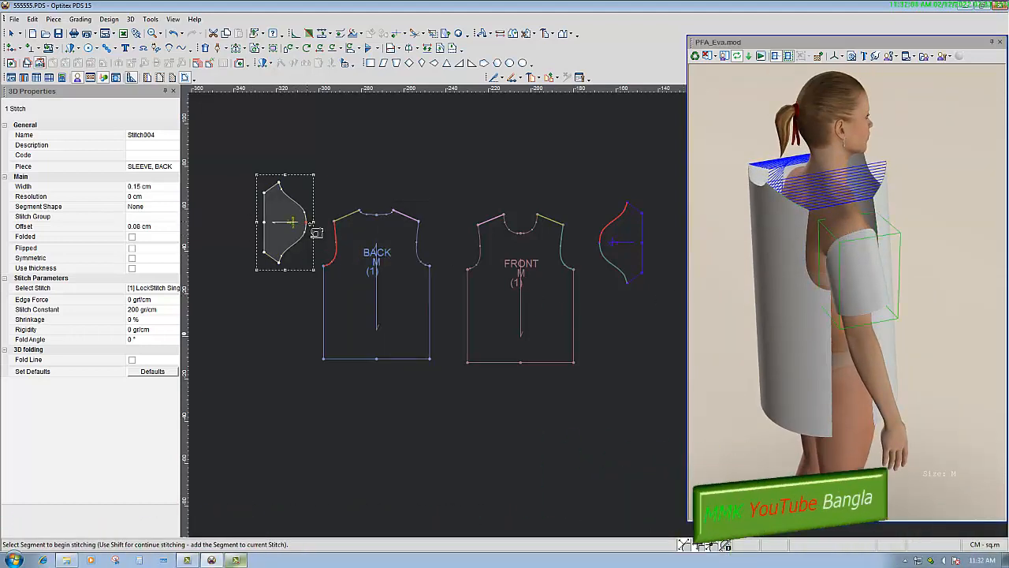
{"action": "left_click", "coordinate": [313, 228]}
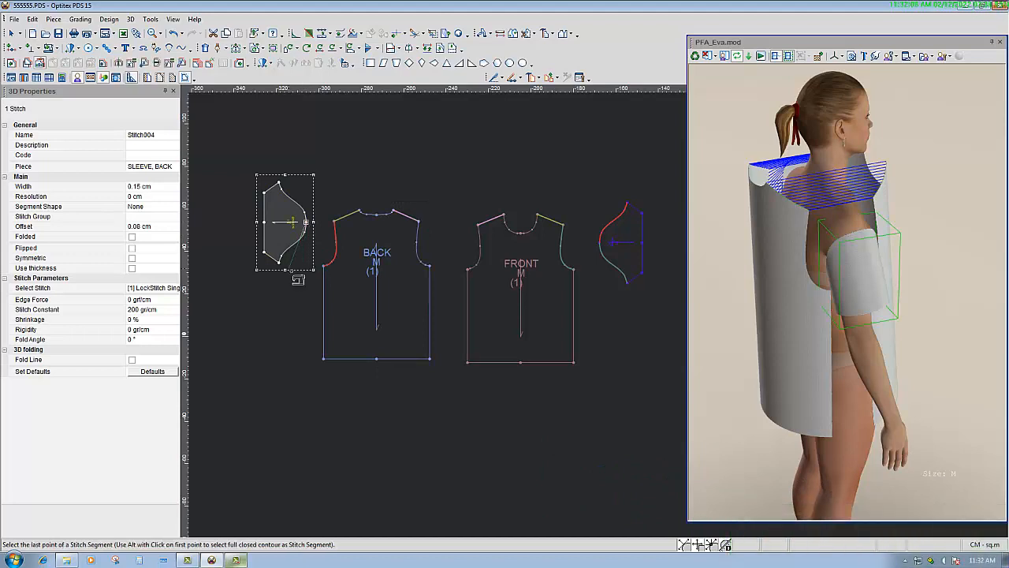
{"action": "left_click", "coordinate": [289, 270]}
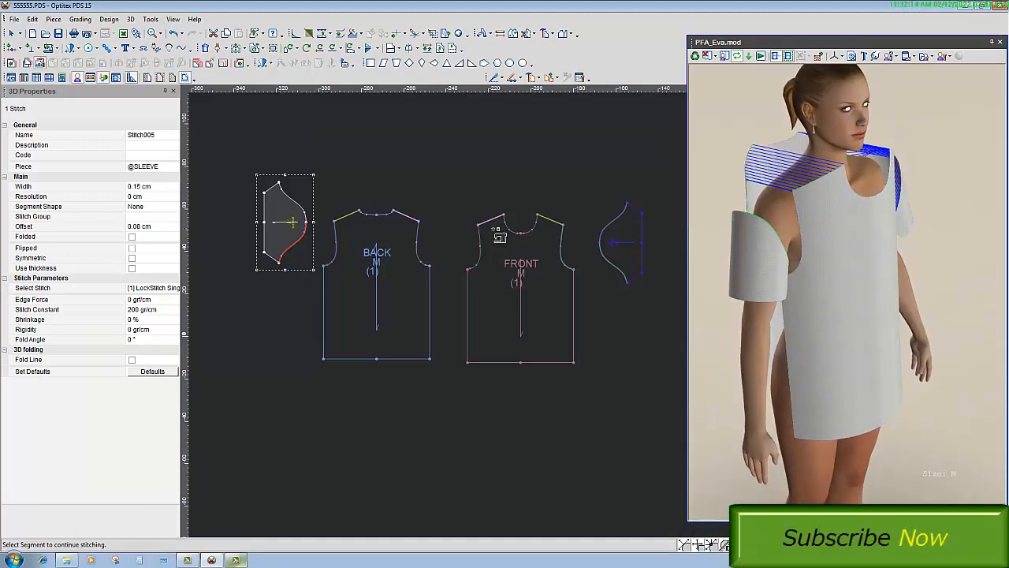
{"action": "left_click", "coordinate": [470, 271]}
{"action": "left_click", "coordinate": [480, 227]}
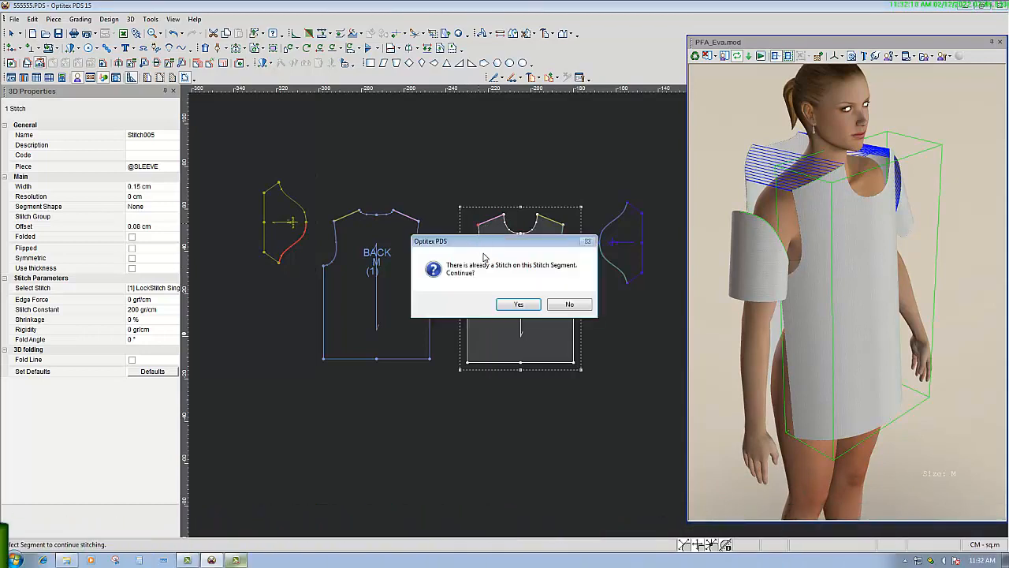
{"action": "left_click", "coordinate": [521, 307]}
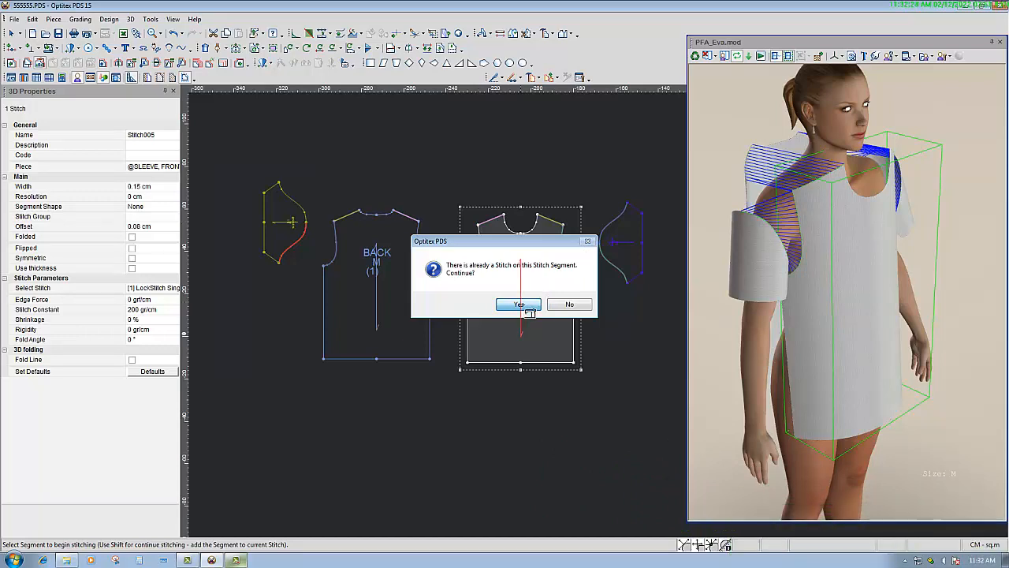
Stitch the upper cap curve of the left-hand sleeve piece to the BACK piece's right-hand armhole.
{"action": "left_click_drag", "start_coordinate": [796, 240], "coordinate": [887, 216]}
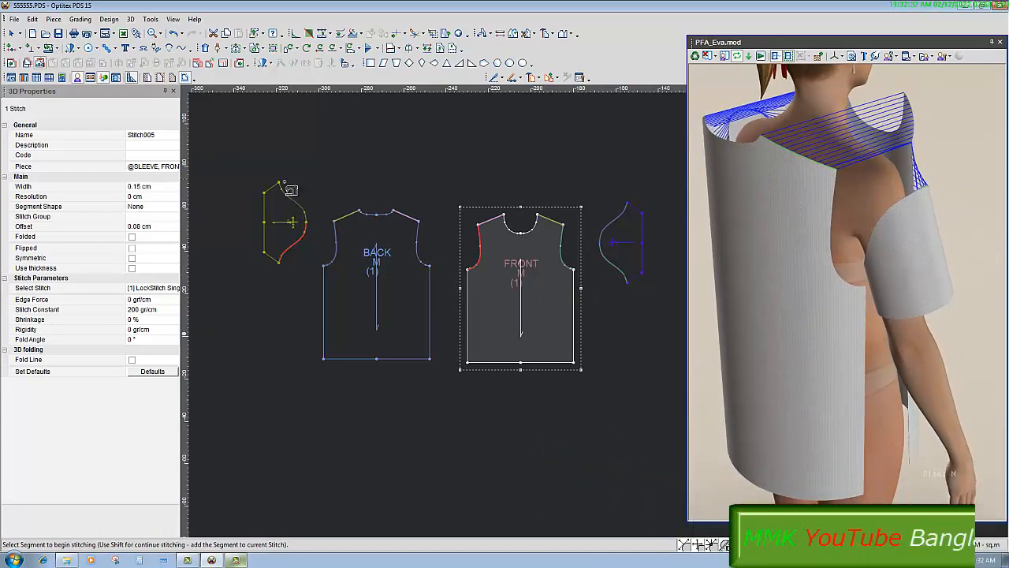
{"action": "left_click", "coordinate": [304, 211]}
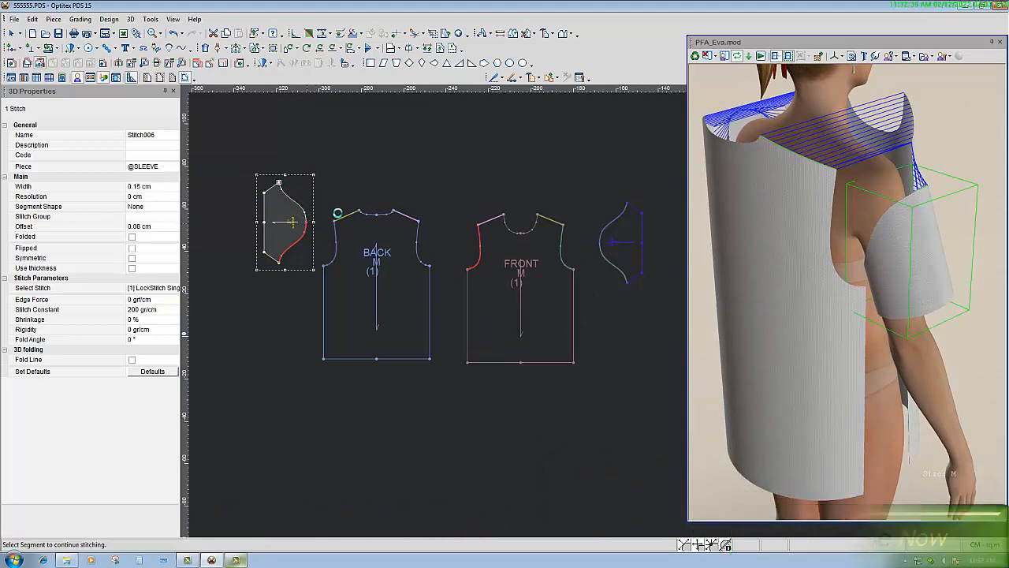
{"action": "left_click", "coordinate": [424, 230]}
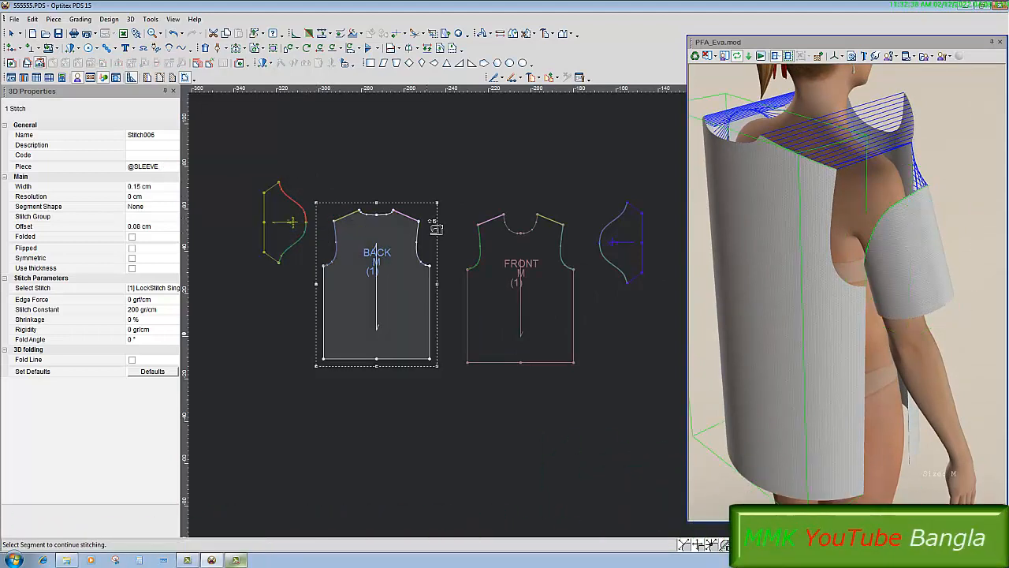
{"action": "left_click", "coordinate": [419, 222]}
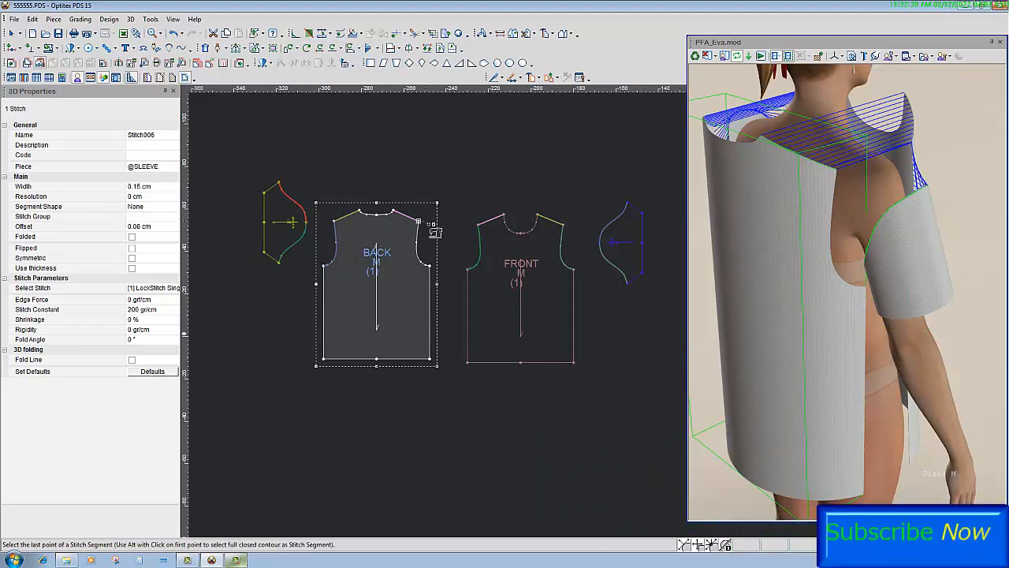
{"action": "left_click", "coordinate": [430, 266]}
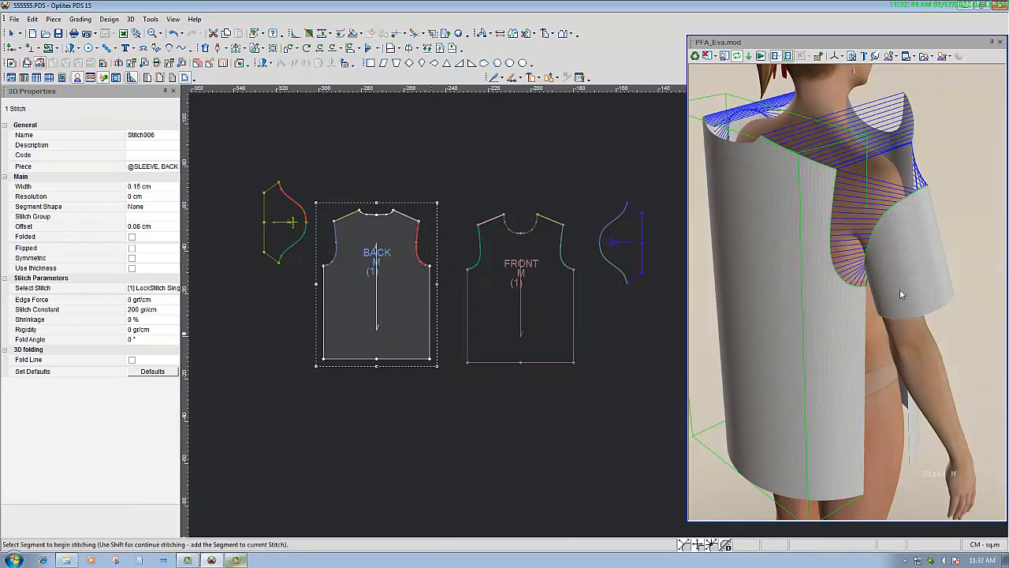
Stitch the right-hand SLEEVE piece's upper and lower short side edges together as its underarm seam.
{"action": "left_click_drag", "start_coordinate": [961, 290], "coordinate": [881, 358]}
{"action": "left_click_drag", "start_coordinate": [826, 323], "coordinate": [957, 285]}
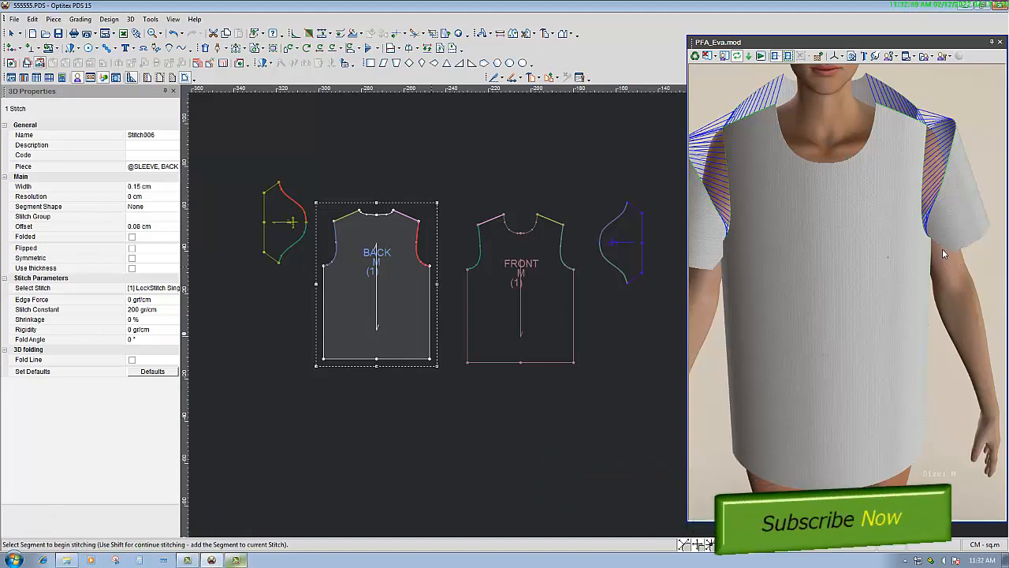
{"action": "left_click", "coordinate": [637, 216]}
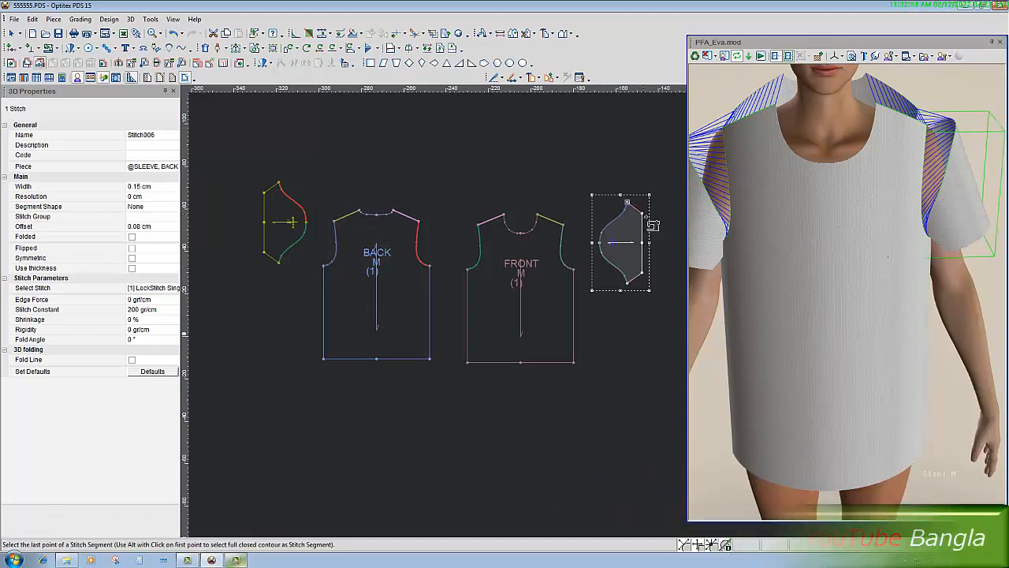
{"action": "left_click", "coordinate": [652, 223]}
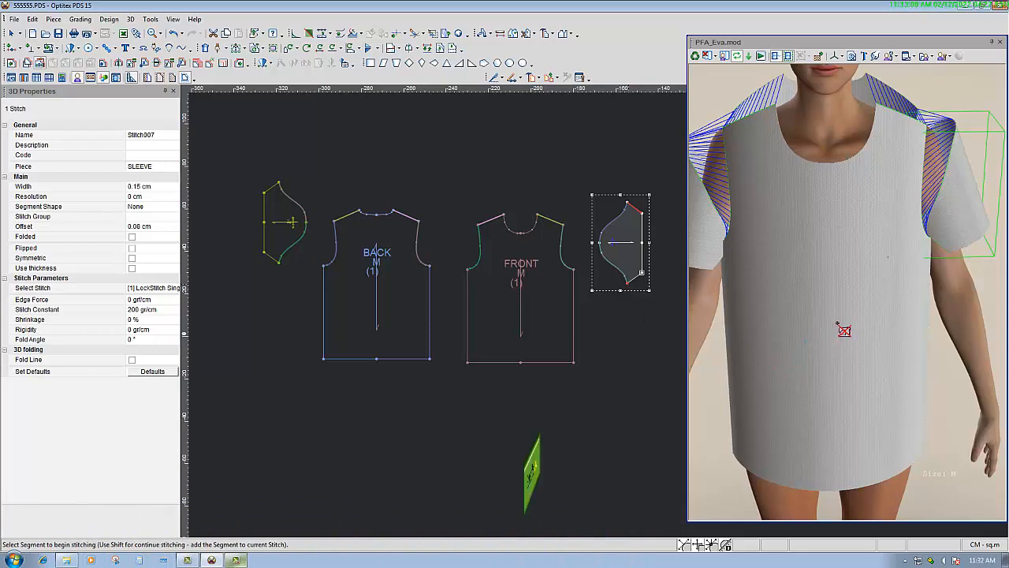
Inspect the right-hand SLEEVE piece's underarm seam in 3D and reposition the sleeve around the avatar's left arm.
{"action": "left_click_drag", "start_coordinate": [937, 269], "coordinate": [859, 221]}
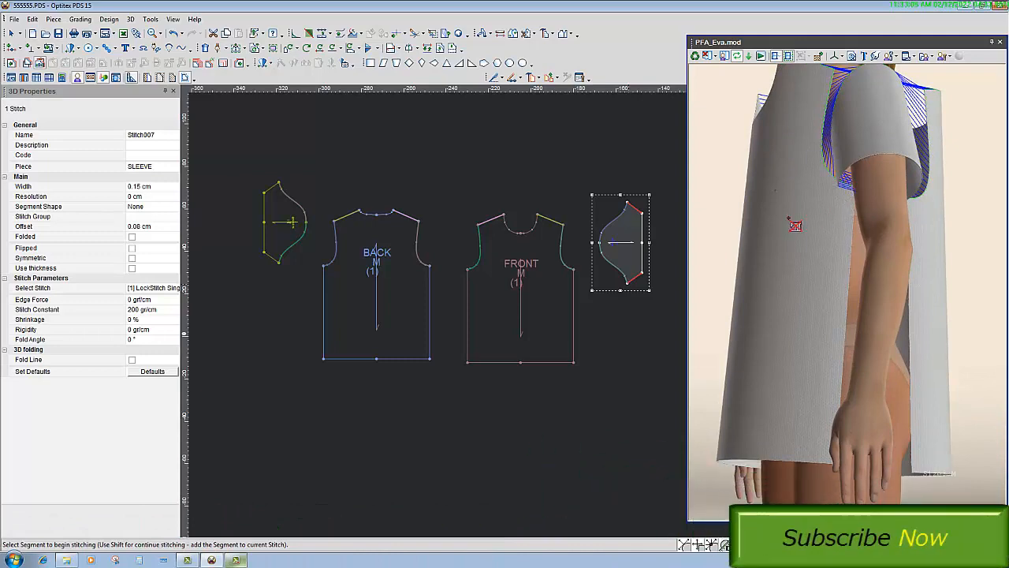
{"action": "left_click_drag", "start_coordinate": [796, 225], "coordinate": [701, 184]}
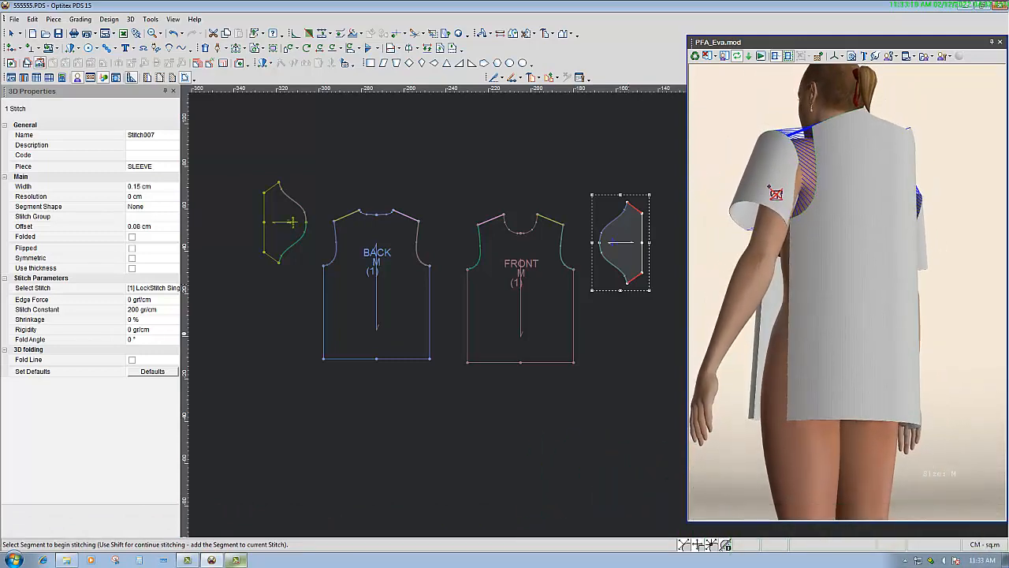
{"action": "left_click_drag", "start_coordinate": [757, 170], "coordinate": [874, 200]}
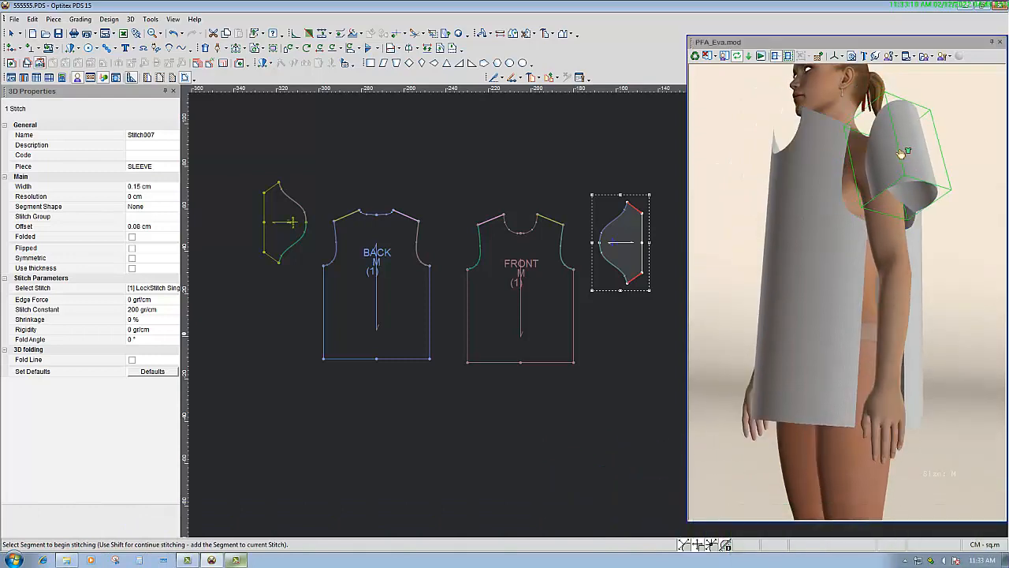
{"action": "left_click_drag", "start_coordinate": [901, 154], "coordinate": [916, 154]}
{"action": "left_click_drag", "start_coordinate": [842, 224], "coordinate": [964, 213]}
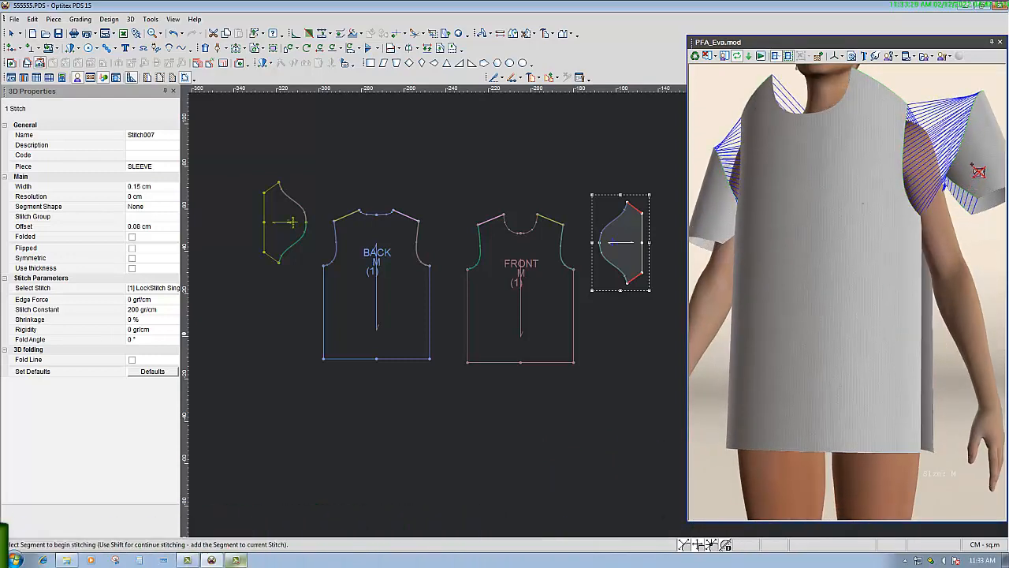
{"action": "left_click", "coordinate": [963, 159]}
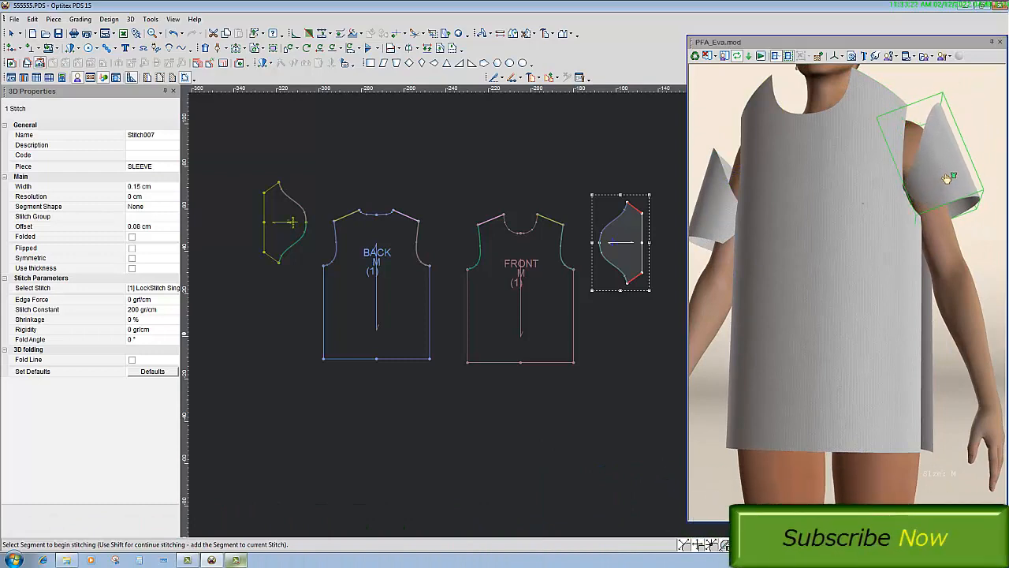
{"action": "left_click_drag", "start_coordinate": [947, 178], "coordinate": [853, 168]}
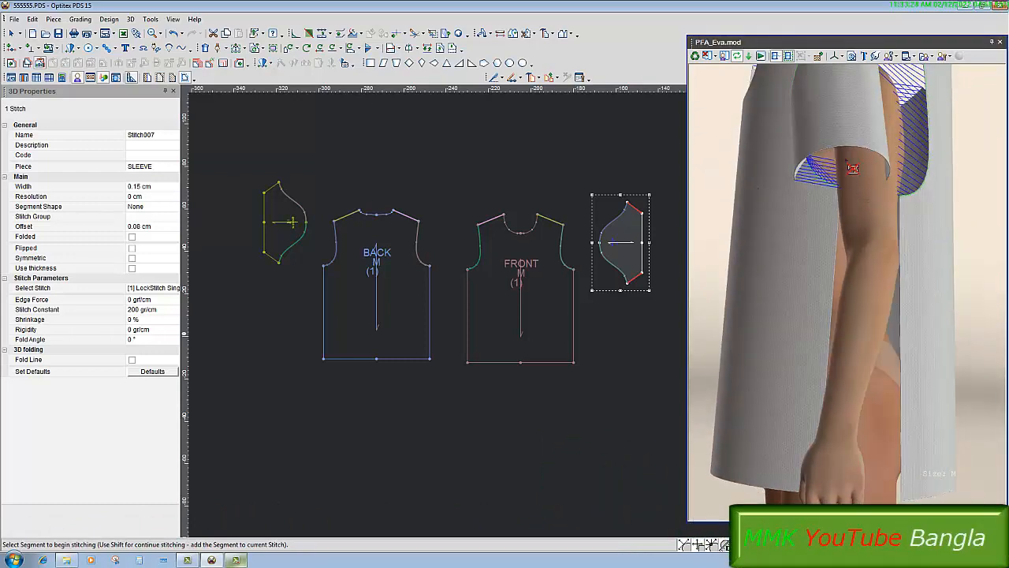
{"action": "left_click", "coordinate": [844, 142]}
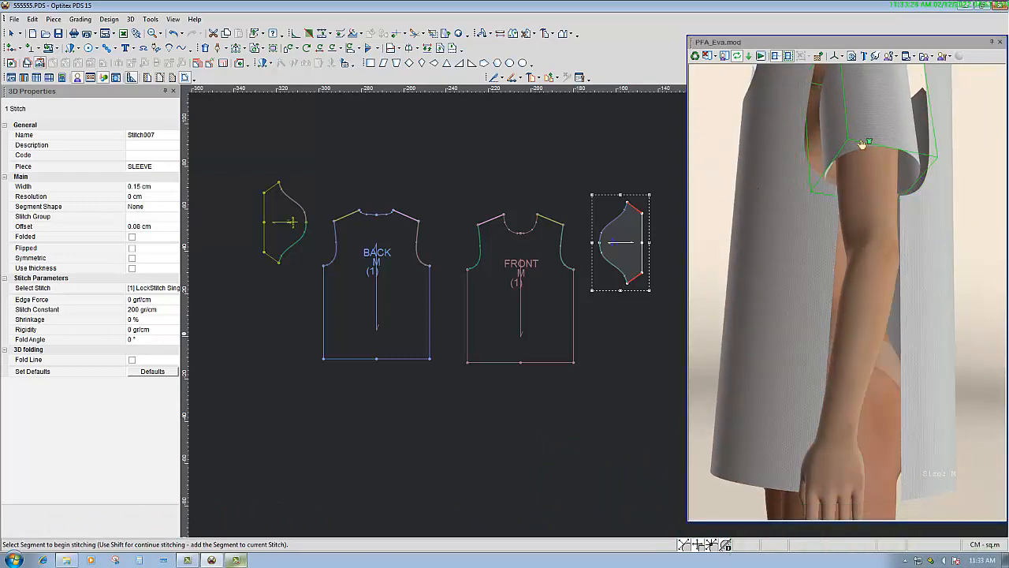
{"action": "left_click_drag", "start_coordinate": [869, 158], "coordinate": [873, 205]}
{"action": "left_click_drag", "start_coordinate": [848, 240], "coordinate": [758, 285]}
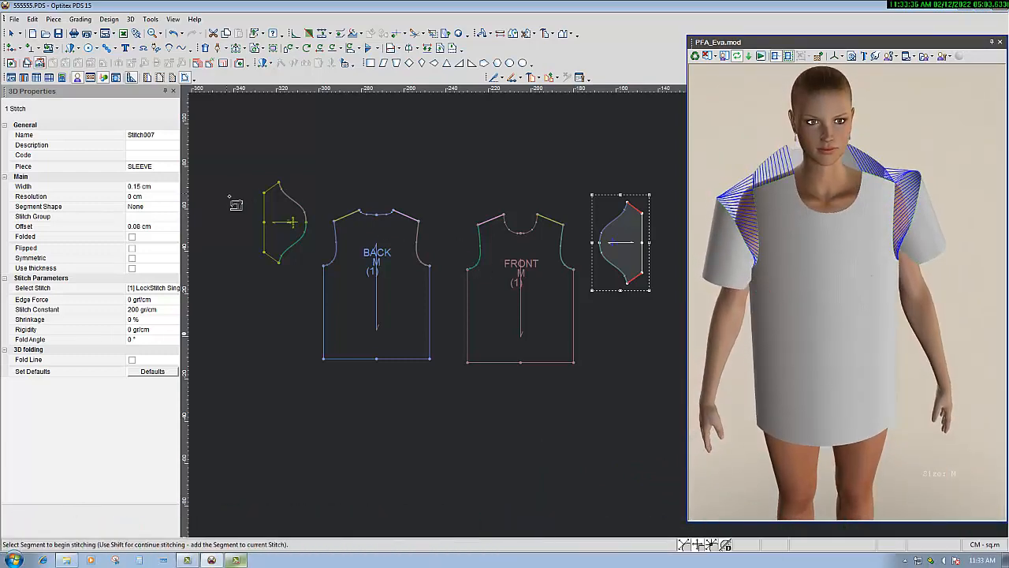
Stitch the left-hand sleeve piece's upper and lower short side edges together as its underarm seam.
{"action": "left_click", "coordinate": [280, 187]}
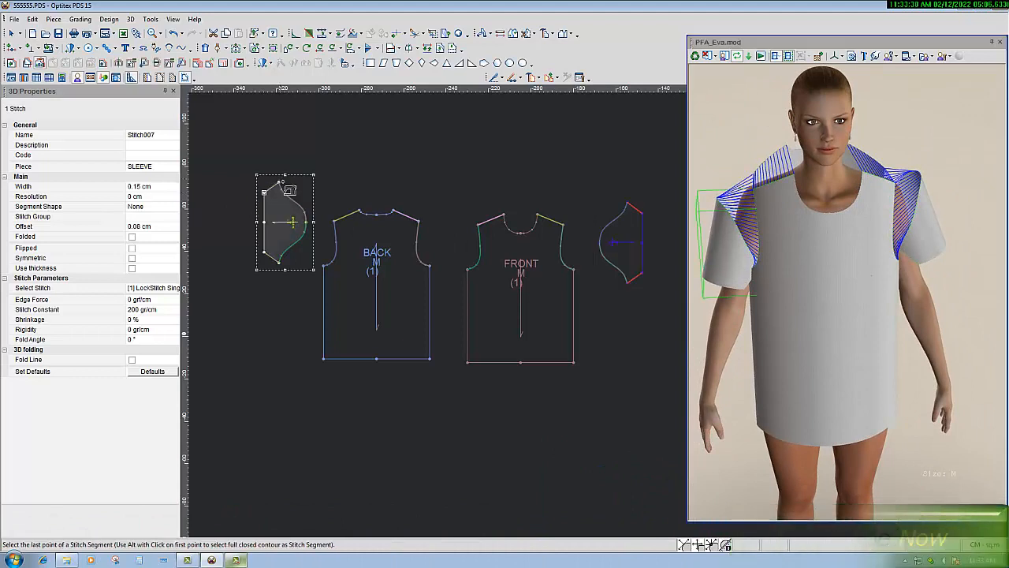
{"action": "left_click", "coordinate": [289, 192]}
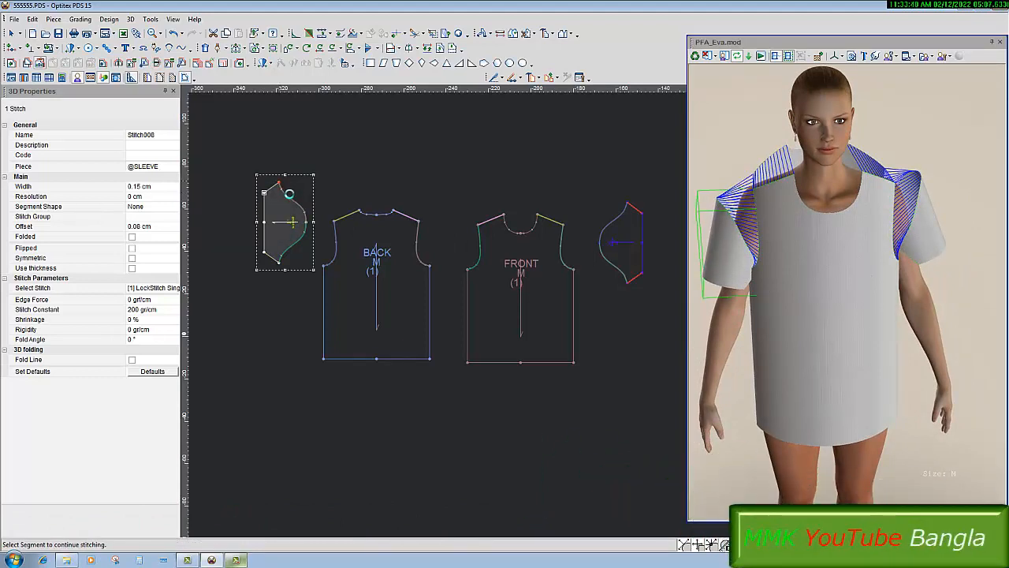
{"action": "left_click", "coordinate": [279, 263]}
{"action": "left_click", "coordinate": [264, 263]}
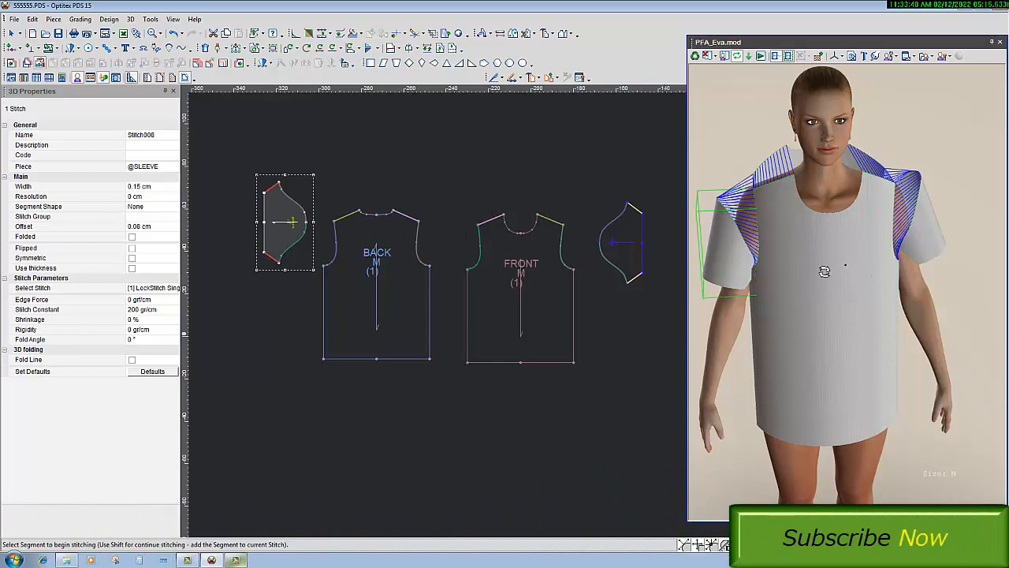
Examine the sleeves and the unstitched sides of the front and back pieces around the avatar in 3D.
{"action": "left_click_drag", "start_coordinate": [824, 271], "coordinate": [752, 284]}
{"action": "left_click_drag", "start_coordinate": [875, 324], "coordinate": [734, 324]}
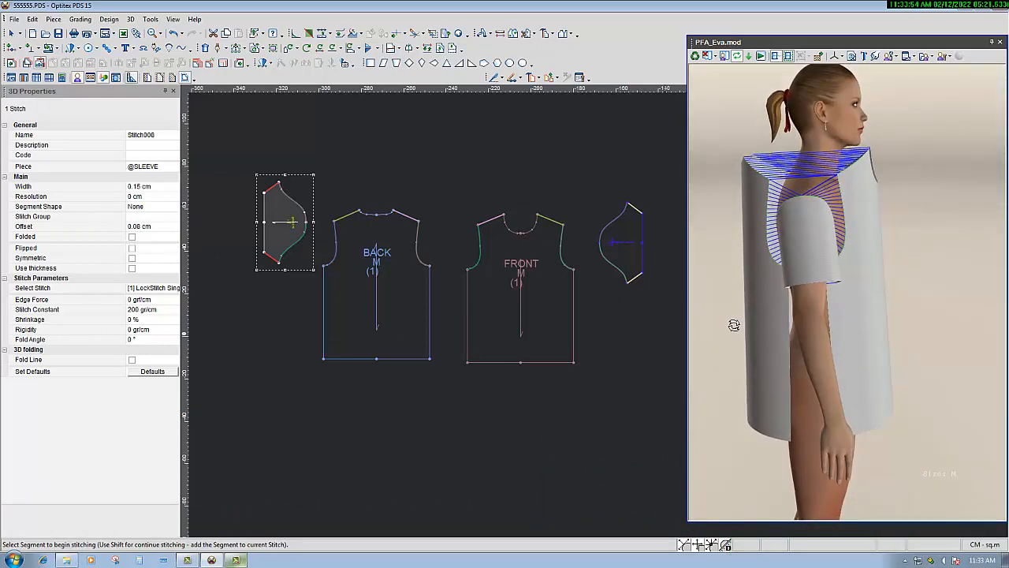
{"action": "left_click_drag", "start_coordinate": [829, 316], "coordinate": [824, 316]}
{"action": "scroll", "coordinate": [824, 315], "scroll_direction": "down", "scroll_amount": 4}
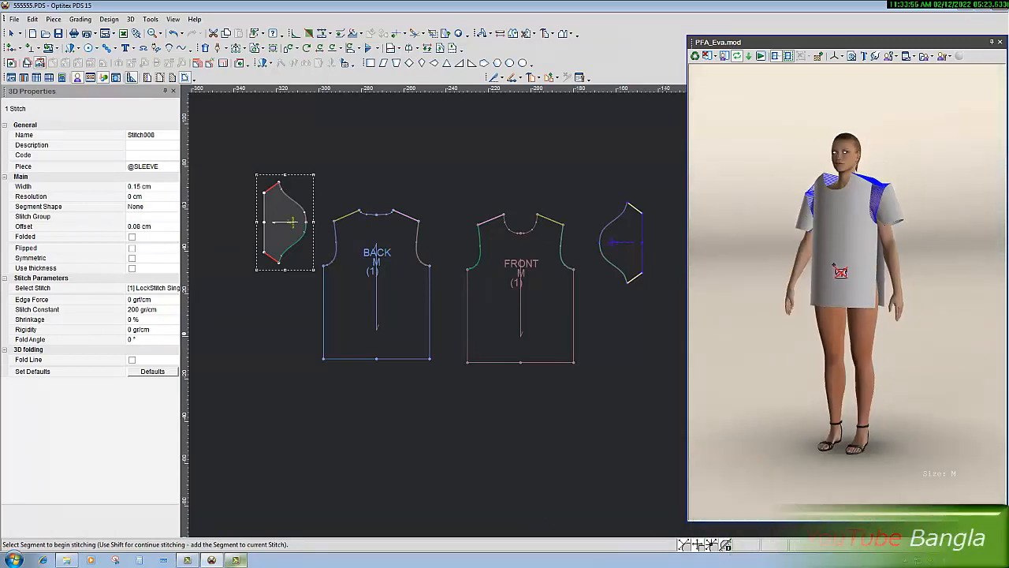
{"action": "scroll", "coordinate": [851, 257], "scroll_direction": "up", "scroll_amount": 8}
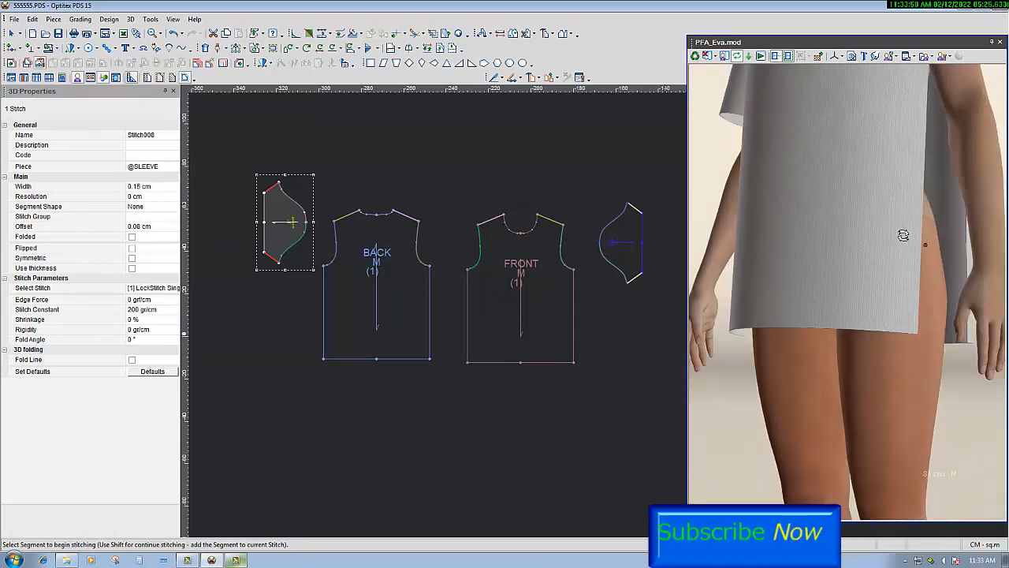
{"action": "middle_click_drag", "start_coordinate": [877, 234], "coordinate": [867, 355]}
{"action": "middle_click_drag", "start_coordinate": [860, 206], "coordinate": [867, 247]}
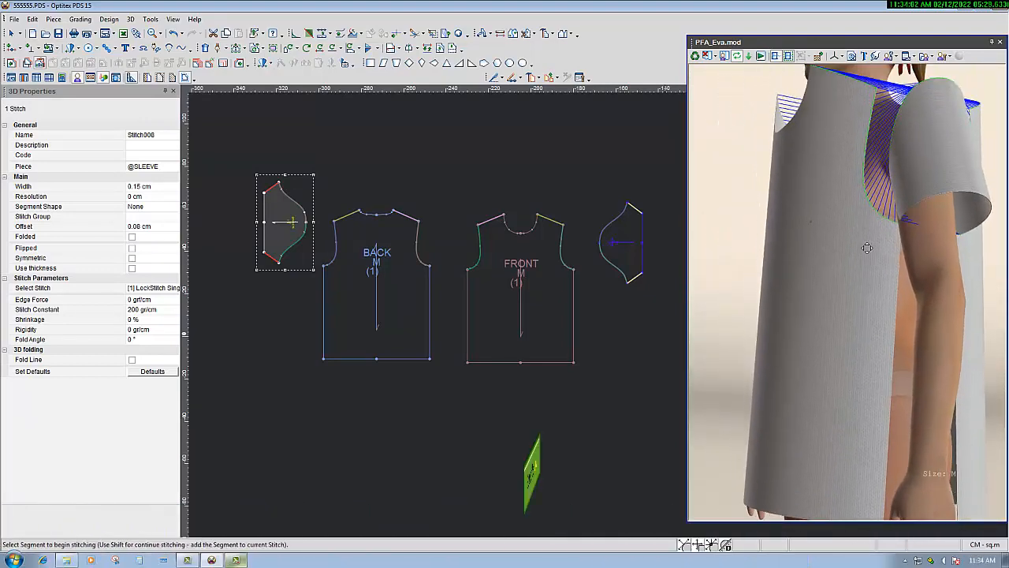
{"action": "scroll", "coordinate": [861, 245], "scroll_direction": "down", "scroll_amount": 1}
{"action": "scroll", "coordinate": [861, 246], "scroll_direction": "down", "scroll_amount": 1}
{"action": "left_click_drag", "start_coordinate": [835, 295], "coordinate": [810, 295]}
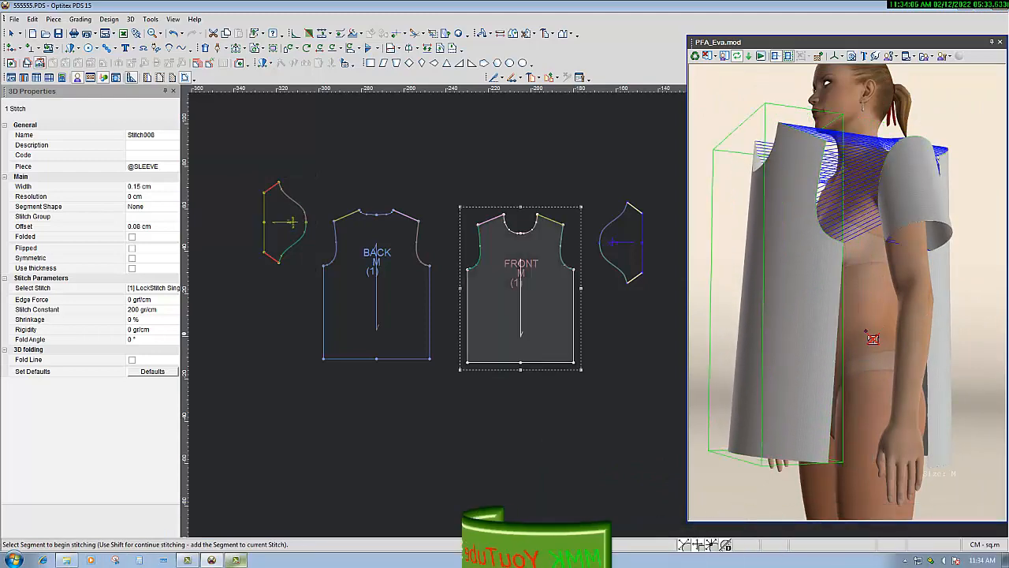
{"action": "left_click_drag", "start_coordinate": [867, 328], "coordinate": [845, 331]}
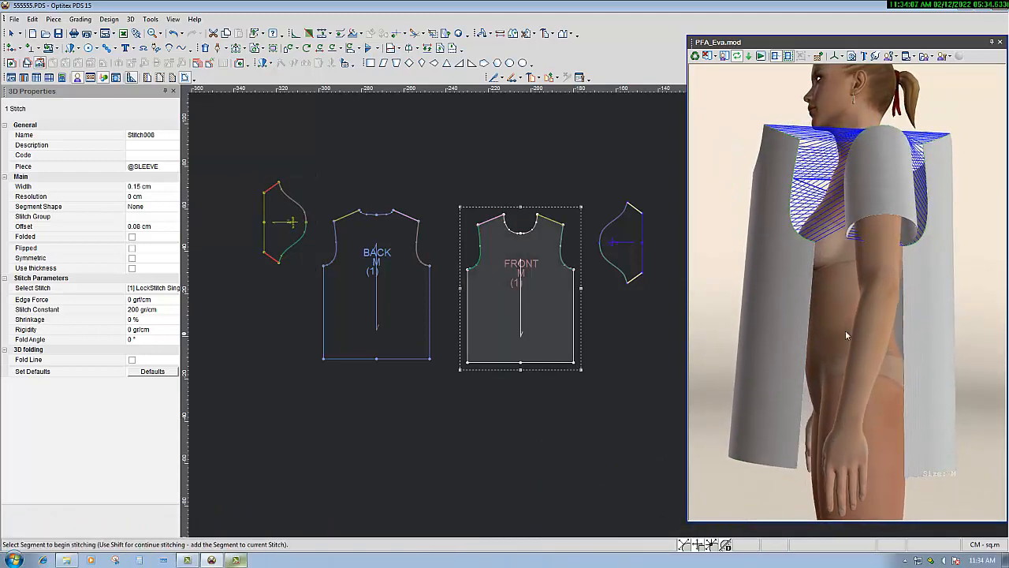
Stitch the FRONT piece's right-hand vertical side edge to the BACK piece's left-hand side edge.
{"action": "left_click", "coordinate": [573, 270]}
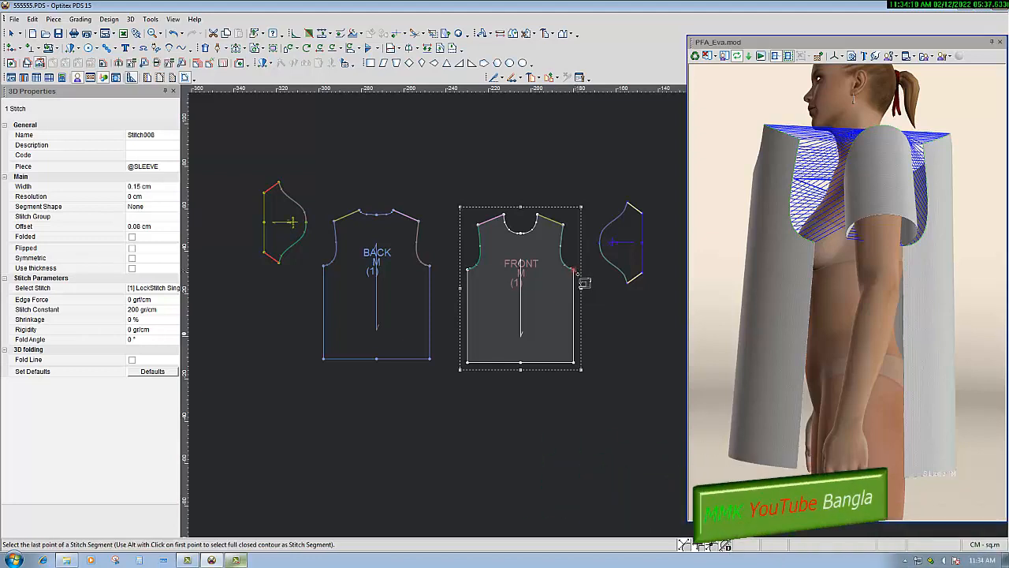
{"action": "left_click", "coordinate": [580, 369]}
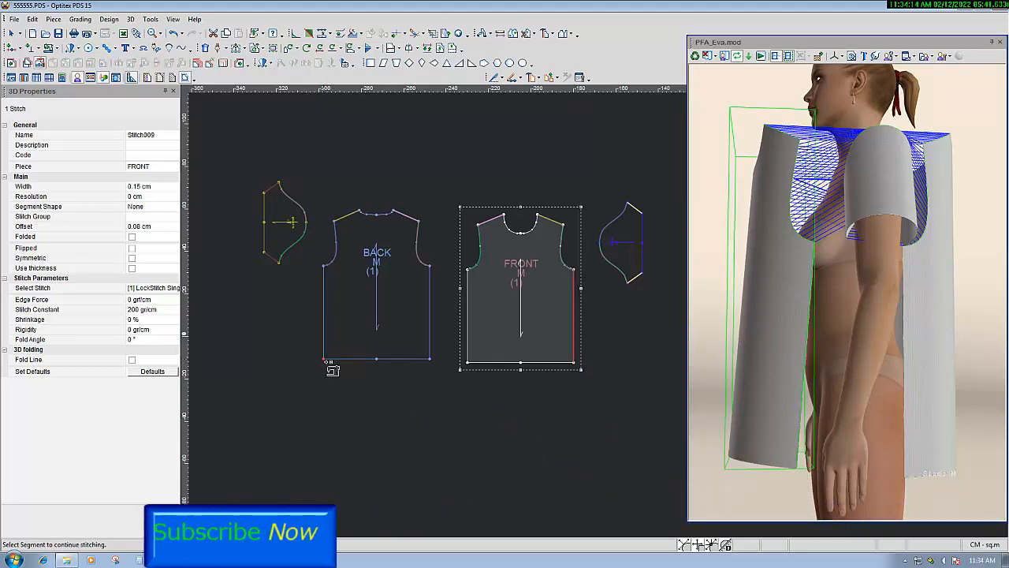
{"action": "left_click", "coordinate": [322, 284]}
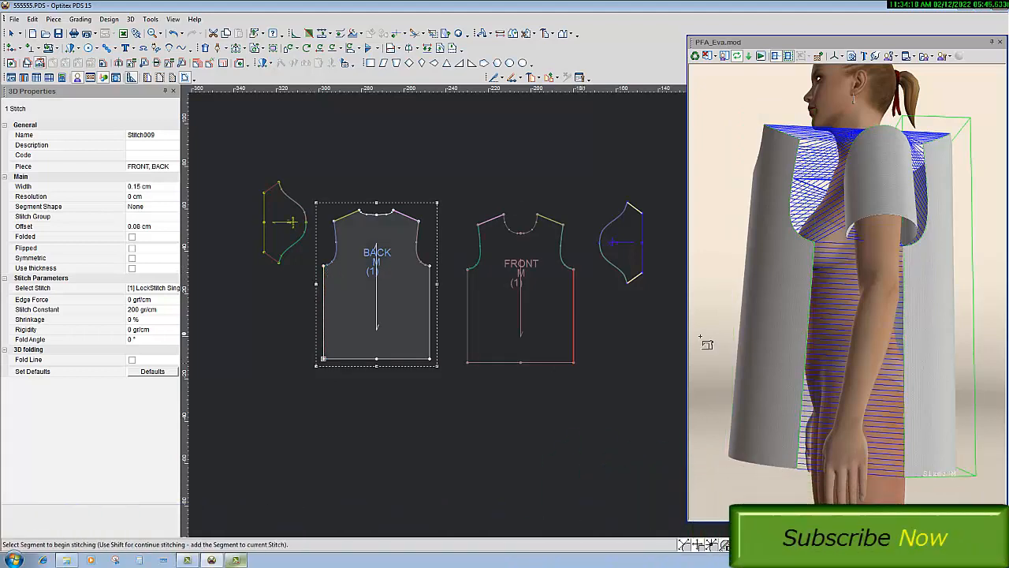
{"action": "middle_click_drag", "start_coordinate": [864, 382], "coordinate": [923, 183]}
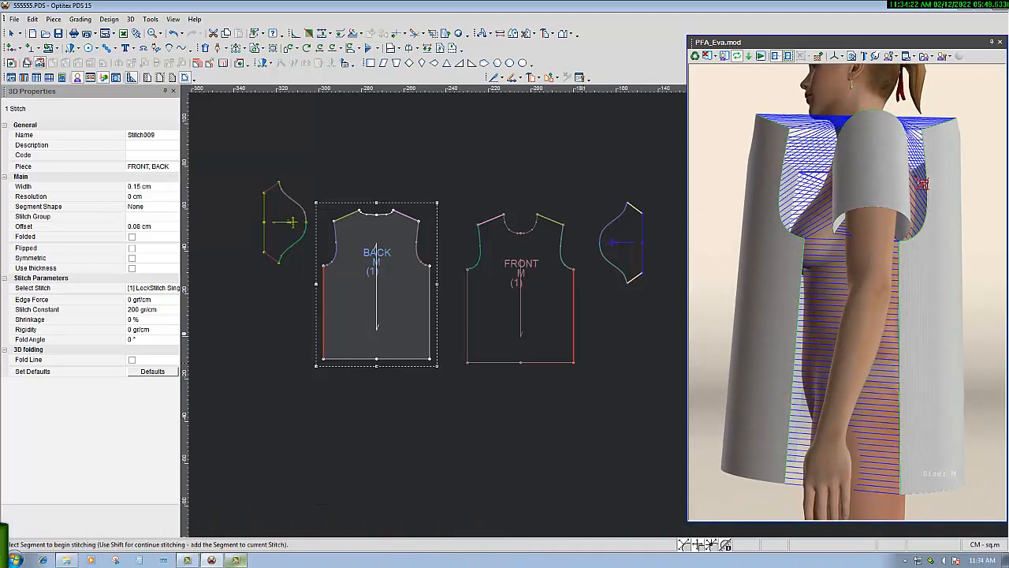
Hide the avatar and stitch the FRONT piece's left-hand vertical side edge to the BACK piece's right-hand side edge.
{"action": "left_click", "coordinate": [942, 56]}
{"action": "middle_click_drag", "start_coordinate": [822, 333], "coordinate": [980, 347]}
{"action": "middle_click_drag", "start_coordinate": [806, 374], "coordinate": [910, 360]}
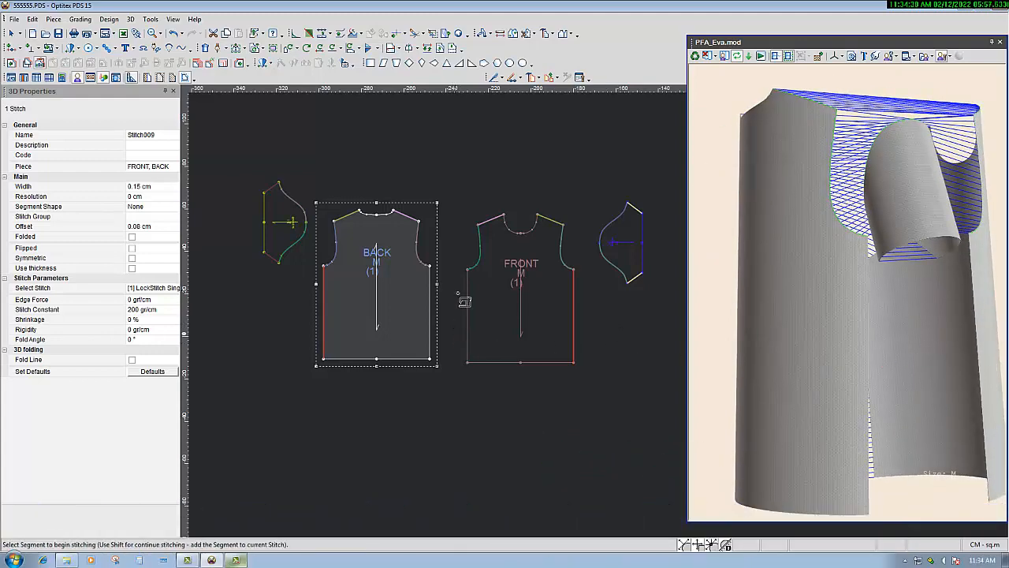
{"action": "left_click", "coordinate": [468, 363]}
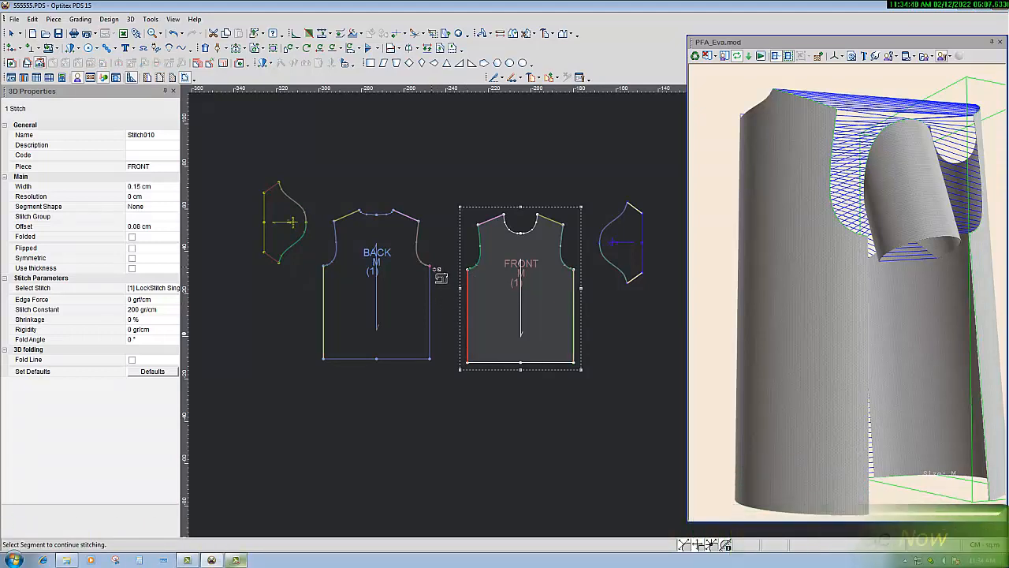
{"action": "left_click", "coordinate": [432, 360]}
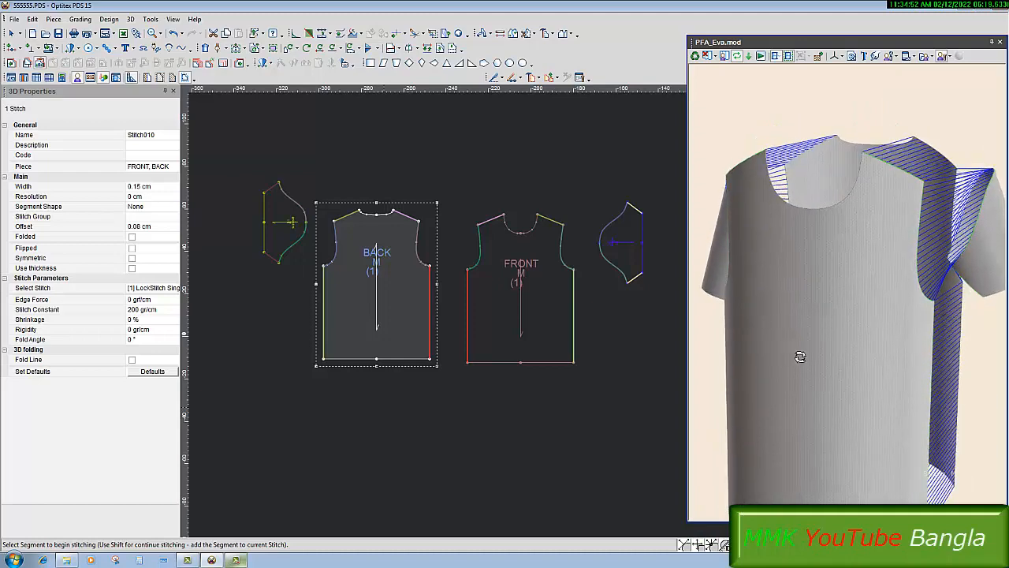
Show the avatar again and run the simulation to drape the stitched T-shirt on it.
{"action": "left_click", "coordinate": [943, 56]}
{"action": "left_click_drag", "start_coordinate": [879, 334], "coordinate": [856, 334]}
{"action": "left_click_drag", "start_coordinate": [897, 380], "coordinate": [865, 375]}
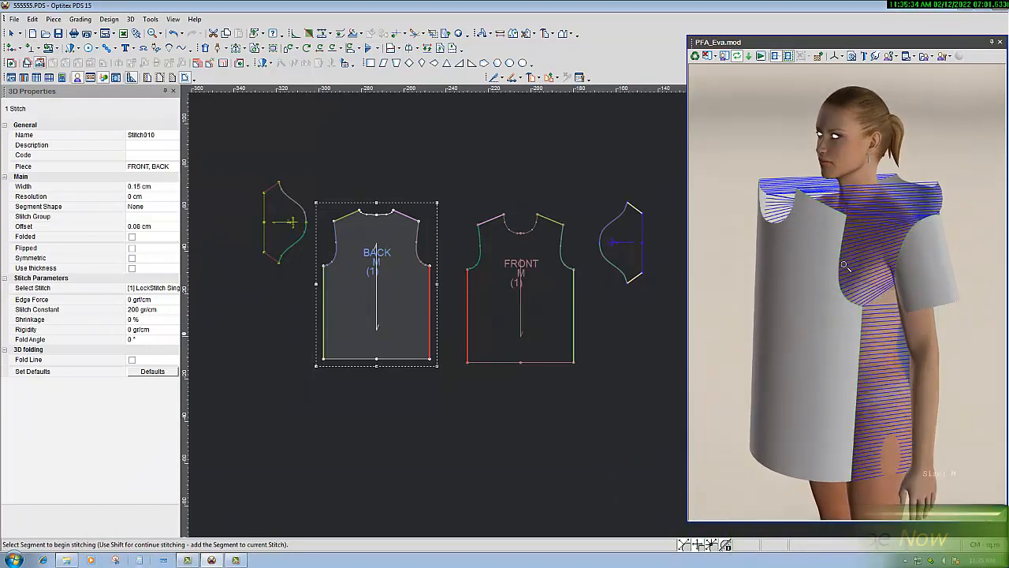
{"action": "left_click_drag", "start_coordinate": [837, 268], "coordinate": [865, 263]}
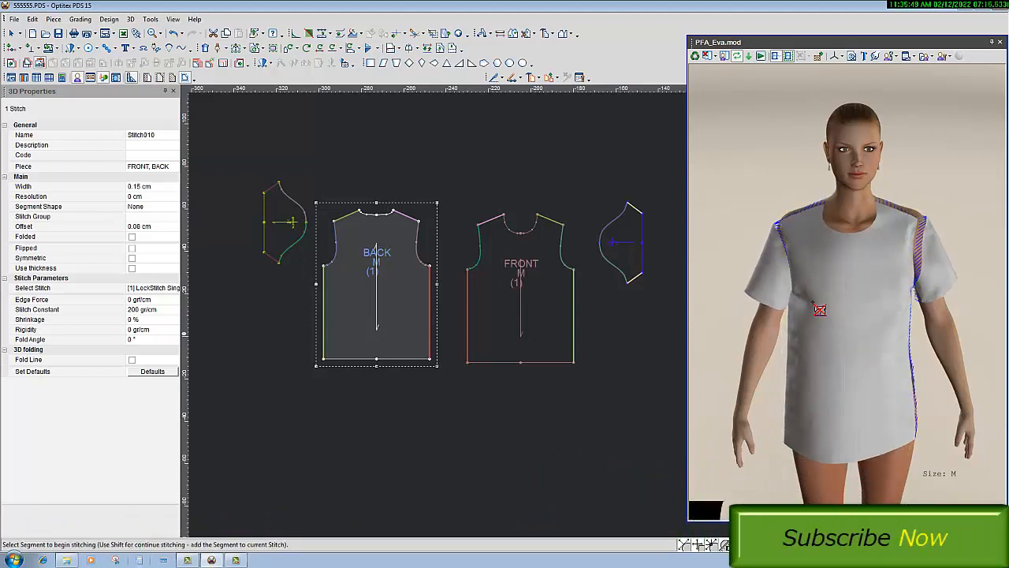
Examine the shoulder, sleeve and side seams from above and from the front while the simulation runs.
{"action": "left_click_drag", "start_coordinate": [814, 305], "coordinate": [879, 325]}
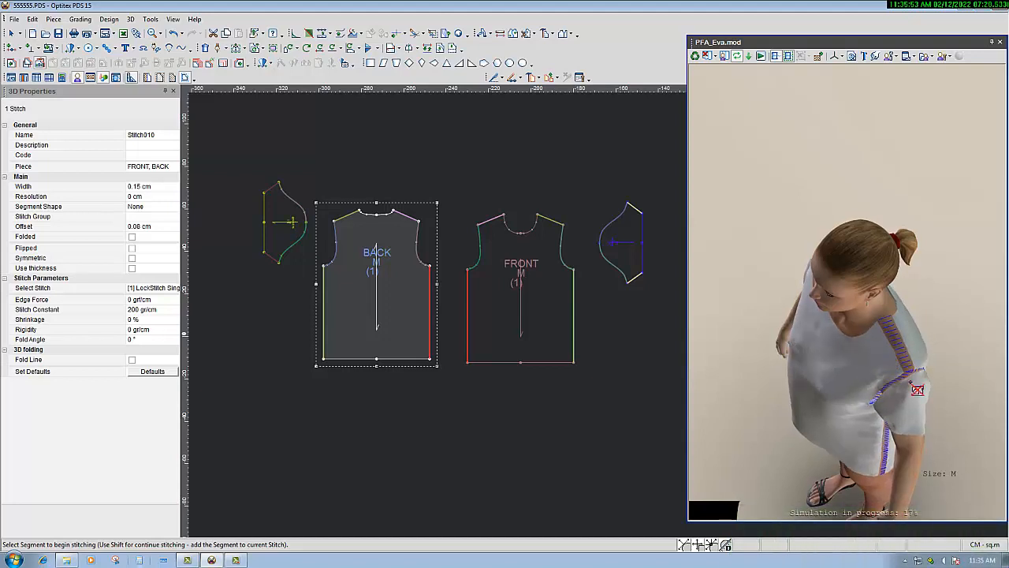
{"action": "middle_click_drag", "start_coordinate": [881, 401], "coordinate": [868, 388]}
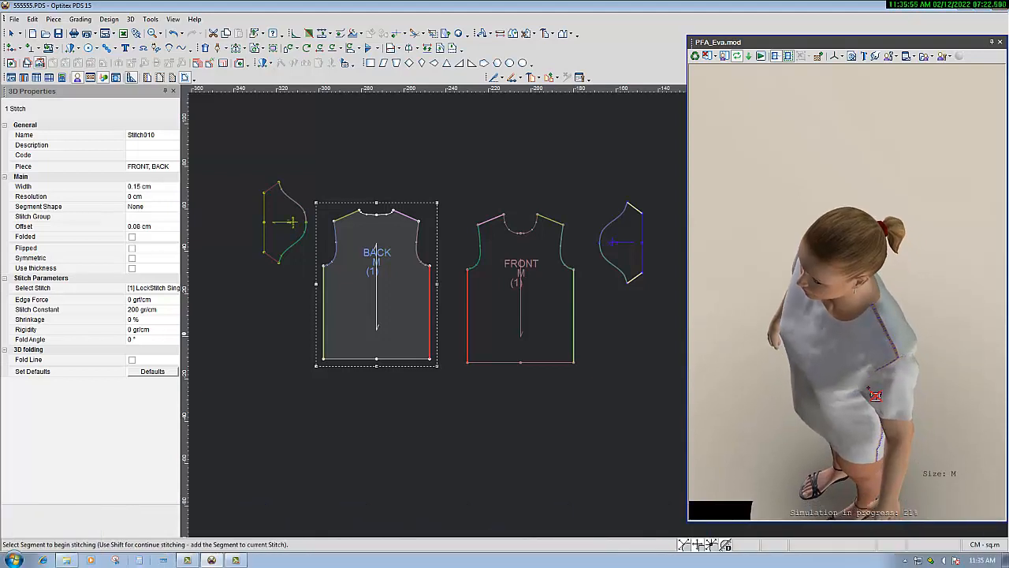
{"action": "right_click_drag", "start_coordinate": [865, 384], "coordinate": [863, 373]}
{"action": "left_click_drag", "start_coordinate": [854, 372], "coordinate": [866, 254]}
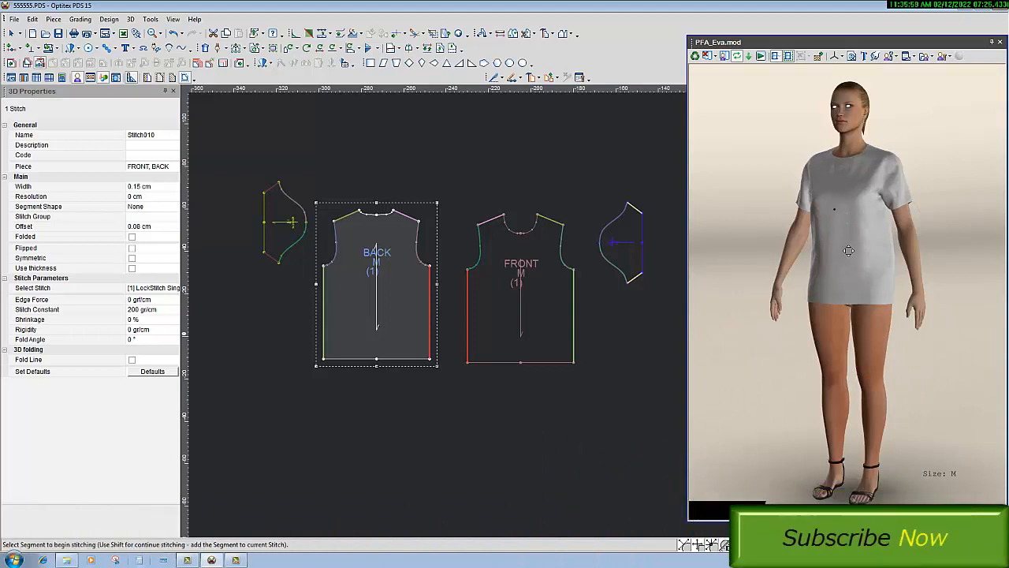
{"action": "middle_click_drag", "start_coordinate": [848, 250], "coordinate": [843, 246]}
{"action": "scroll", "coordinate": [858, 306], "scroll_direction": "up", "scroll_amount": 5}
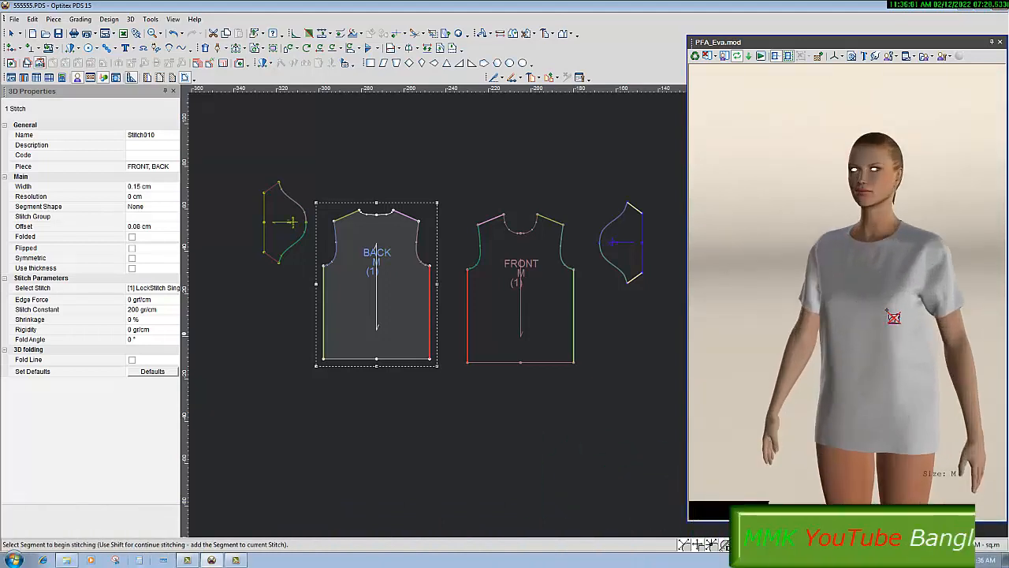
{"action": "mouse_move", "coordinate": [915, 336]}
{"action": "left_mouse_down"}
{"action": "mouse_move", "coordinate": [925, 324]}
{"action": "mouse_move", "coordinate": [928, 347]}
{"action": "mouse_move", "coordinate": [913, 336]}
{"action": "left_mouse_up"}
{"action": "middle_click_drag", "start_coordinate": [887, 330], "coordinate": [860, 330]}
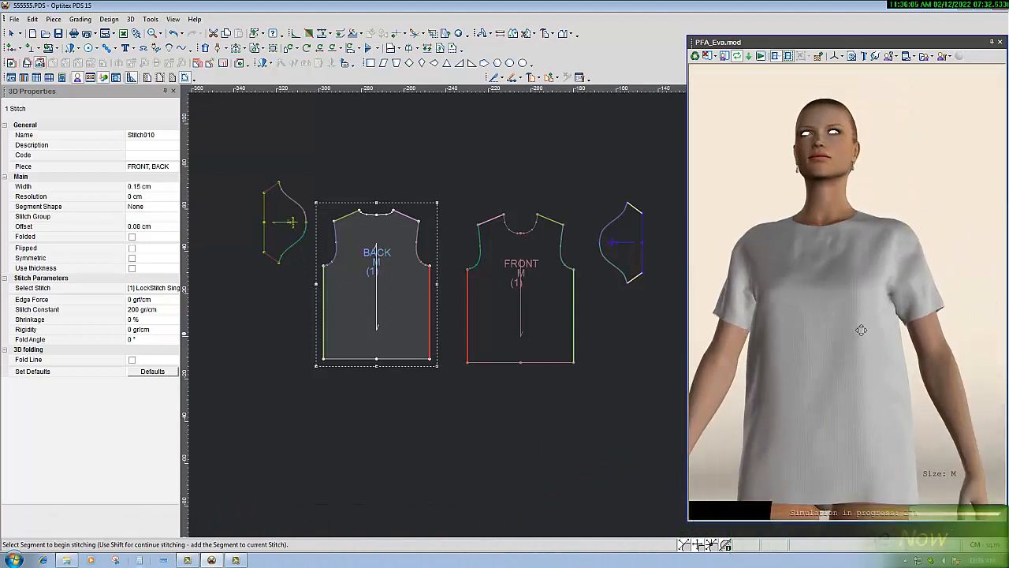
{"action": "left_click_drag", "start_coordinate": [848, 301], "coordinate": [852, 306]}
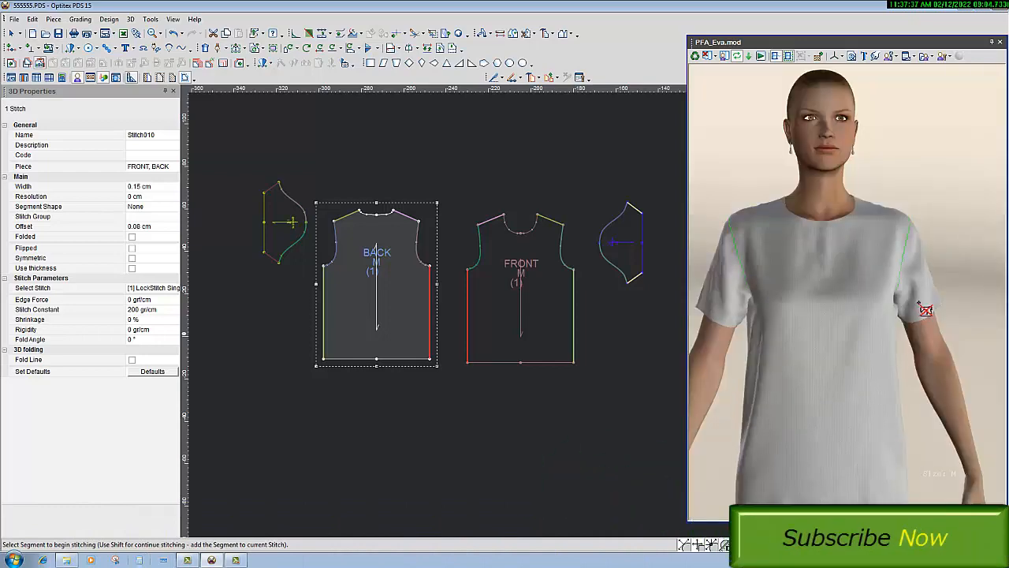
Inspect the draped T-shirt's fit, armhole seams and side seams from the back, side and front.
{"action": "left_click_drag", "start_coordinate": [907, 300], "coordinate": [824, 207]}
{"action": "left_click_drag", "start_coordinate": [914, 285], "coordinate": [906, 280]}
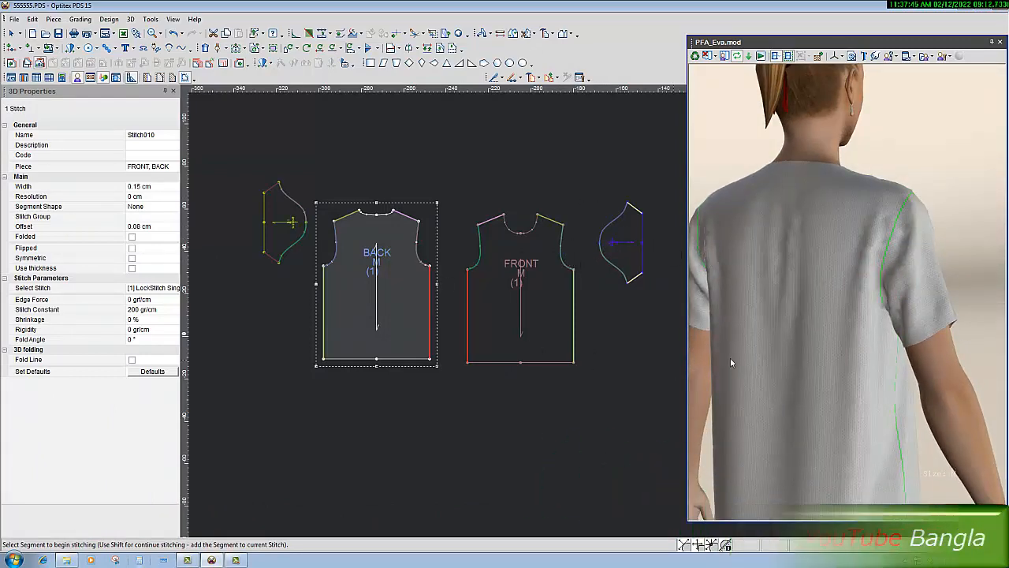
{"action": "left_click_drag", "start_coordinate": [730, 357], "coordinate": [884, 293]}
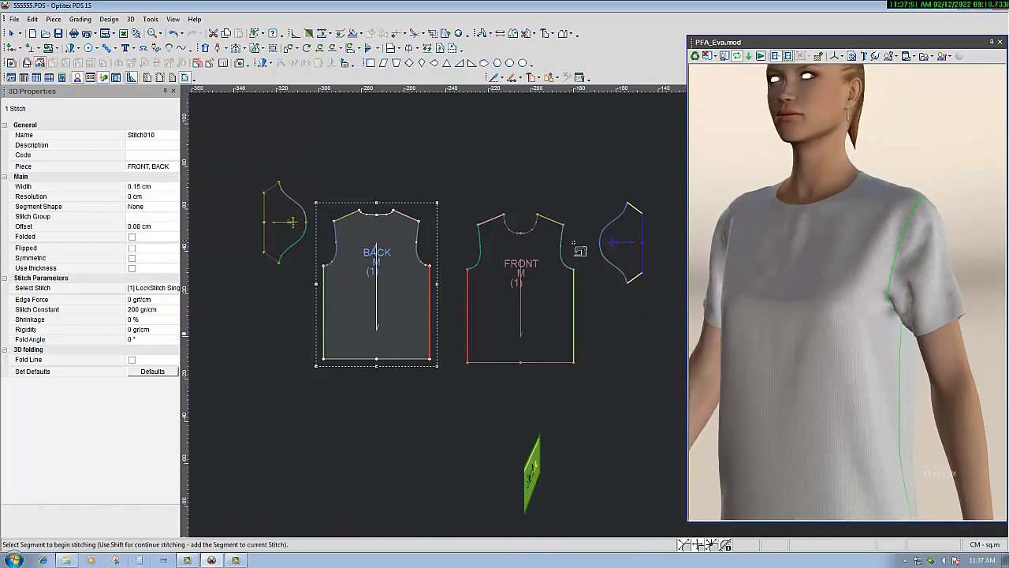
{"action": "left_click_drag", "start_coordinate": [882, 367], "coordinate": [875, 368]}
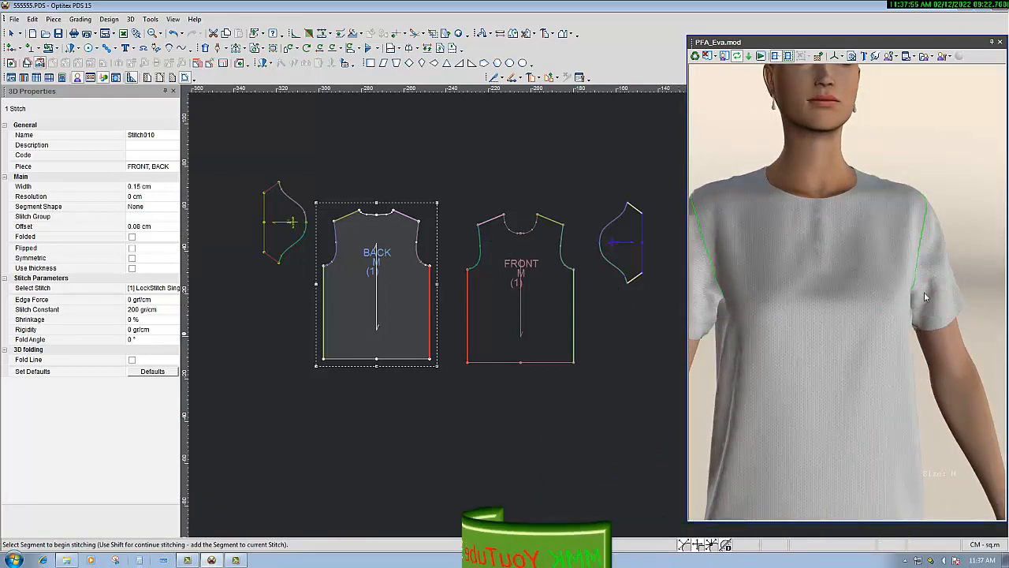
{"action": "left_click_drag", "start_coordinate": [835, 334], "coordinate": [857, 270]}
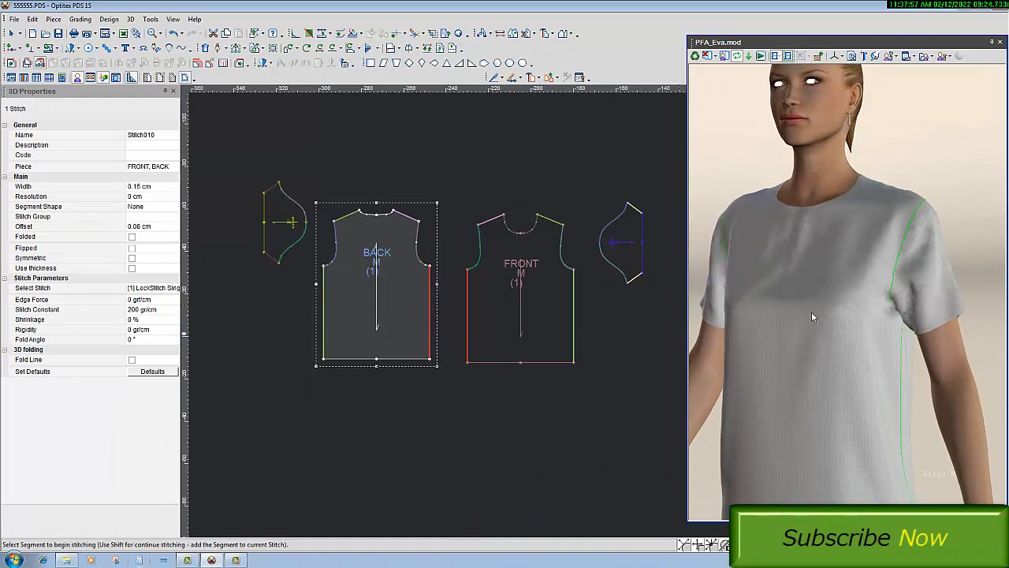
{"action": "scroll", "coordinate": [811, 311], "scroll_direction": "down", "scroll_amount": 5}
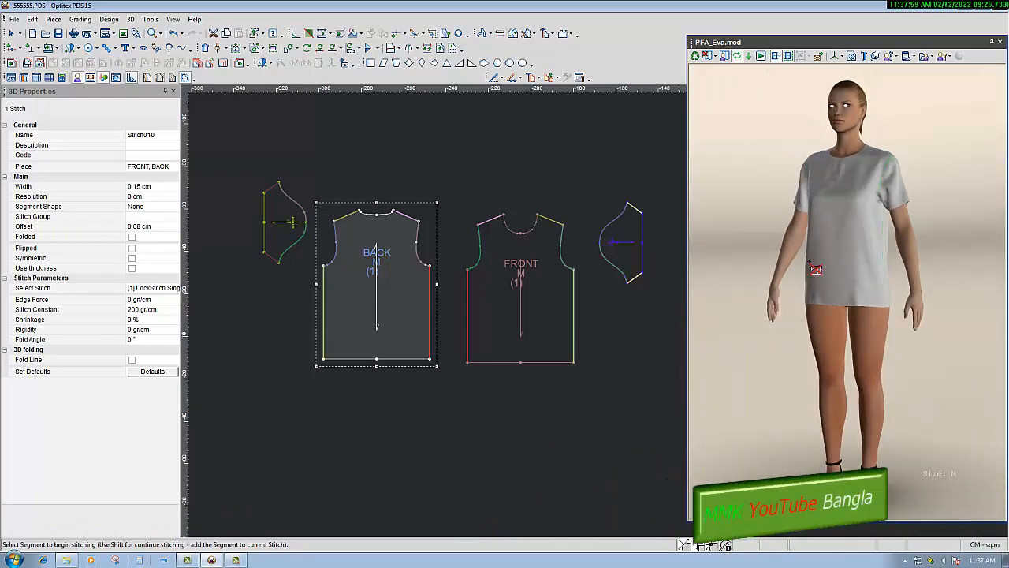
{"action": "scroll", "coordinate": [807, 261], "scroll_direction": "down", "scroll_amount": 2}
{"action": "scroll", "coordinate": [844, 185], "scroll_direction": "up", "scroll_amount": 5}
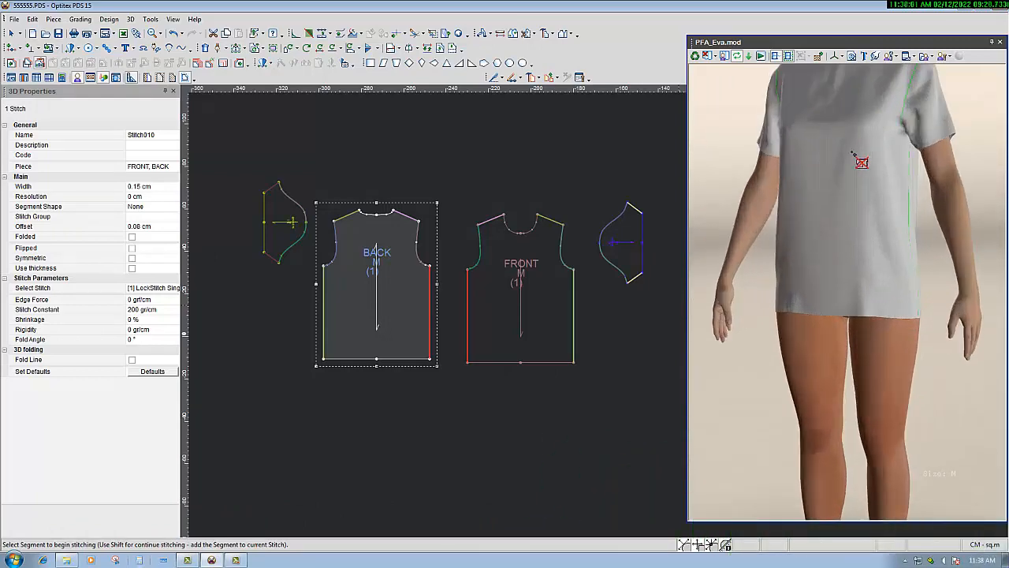
{"action": "middle_click_drag", "start_coordinate": [853, 154], "coordinate": [867, 217]}
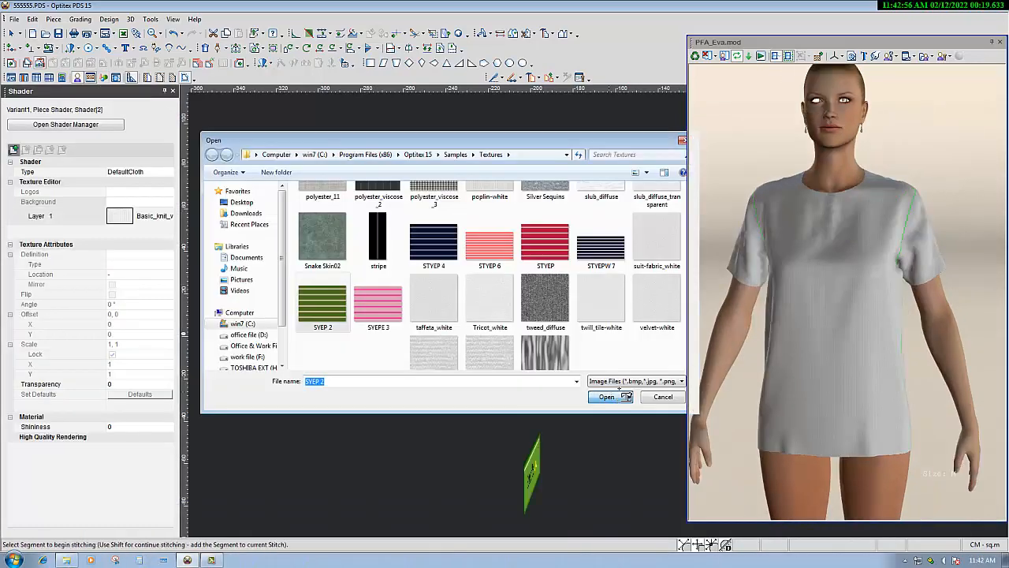
Apply the green striped SYEP 2 image from the Textures folder as the garment's Layer 1 pattern.
{"action": "left_click", "coordinate": [622, 397]}
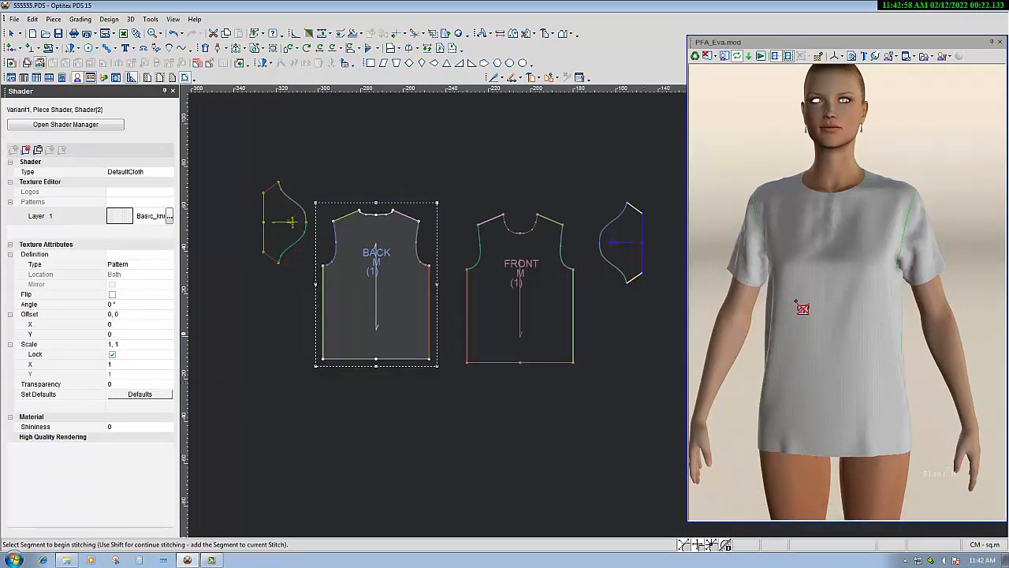
{"action": "left_click", "coordinate": [168, 217]}
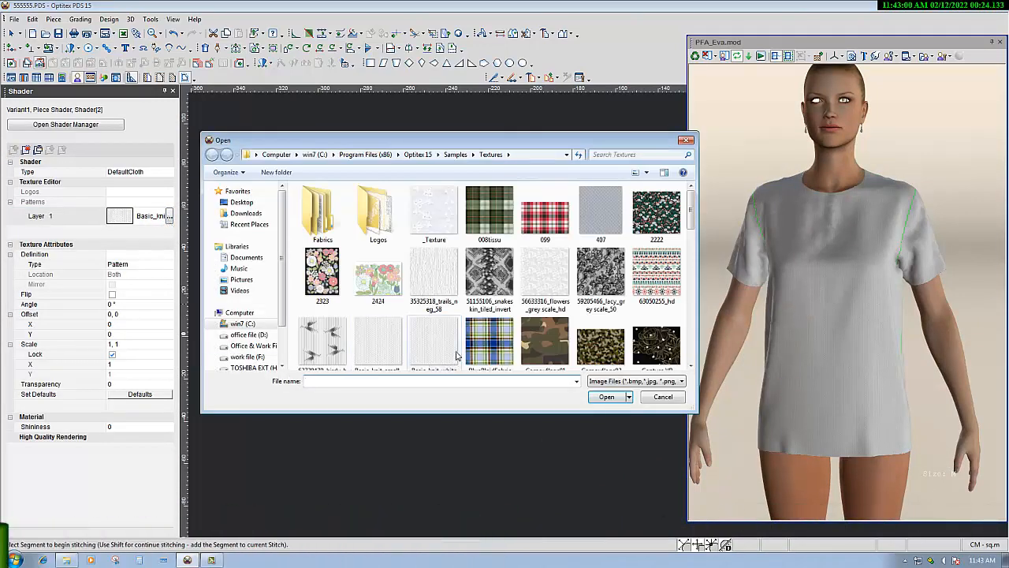
{"action": "scroll", "coordinate": [344, 344], "scroll_direction": "down", "scroll_amount": 10}
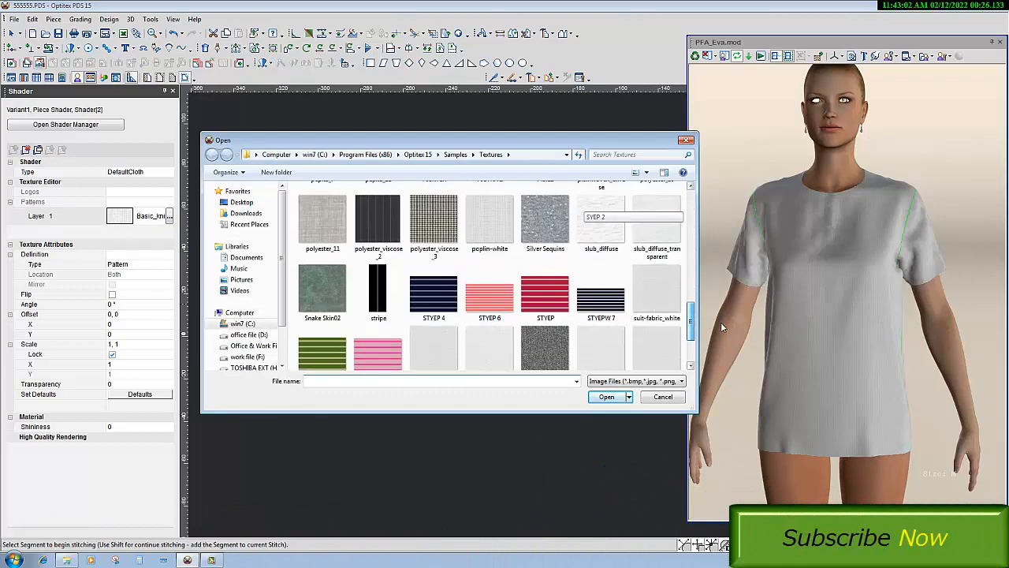
{"action": "left_click", "coordinate": [344, 344]}
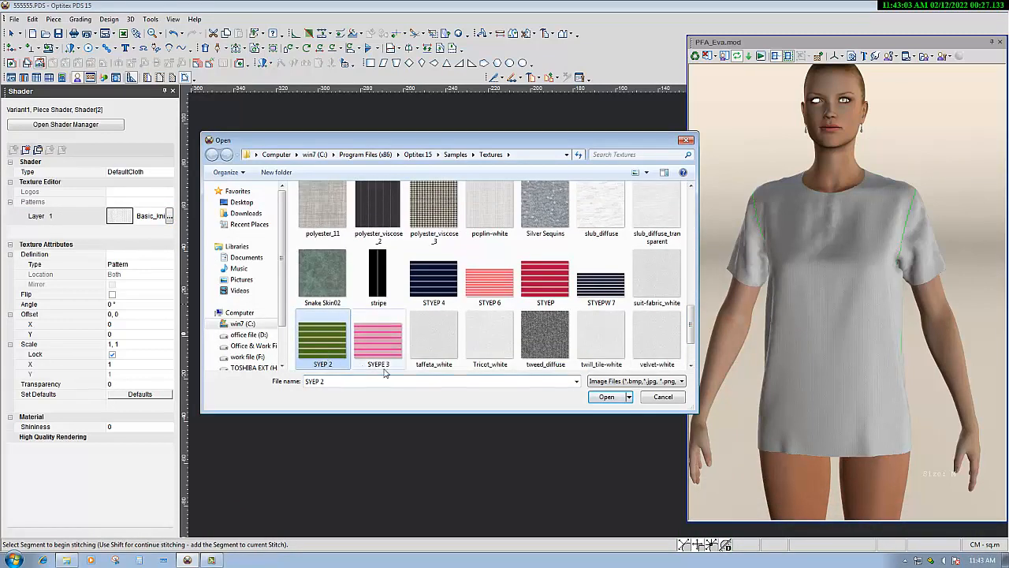
{"action": "left_click", "coordinate": [606, 398]}
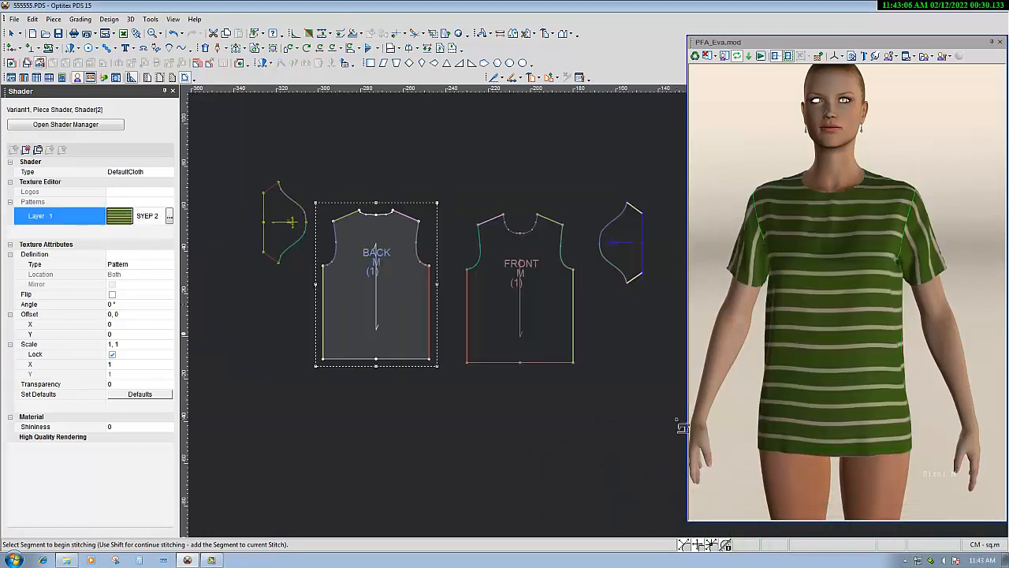
Examine how the green stripes run across the T-shirt's body and sleeves from several angles.
{"action": "left_click_drag", "start_coordinate": [842, 297], "coordinate": [778, 294]}
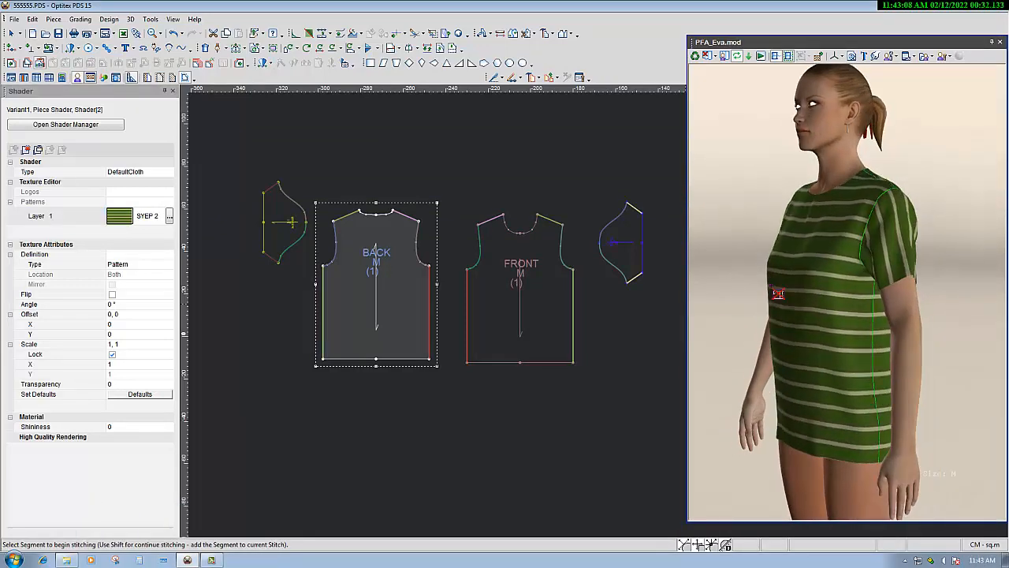
{"action": "left_click_drag", "start_coordinate": [838, 309], "coordinate": [913, 295]}
{"action": "scroll", "coordinate": [889, 323], "scroll_direction": "up", "scroll_amount": 3}
{"action": "scroll", "coordinate": [889, 323], "scroll_direction": "down", "scroll_amount": 3}
{"action": "left_click_drag", "start_coordinate": [816, 266], "coordinate": [912, 308]}
{"action": "scroll", "coordinate": [912, 308], "scroll_direction": "up", "scroll_amount": 3}
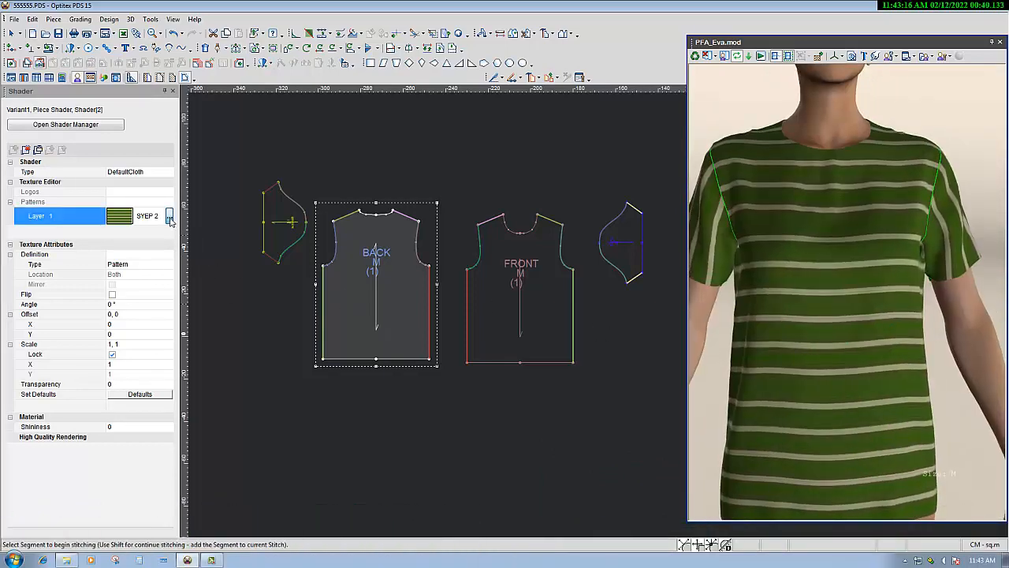
Replace the Layer 1 pattern with the navy striped STYEPW 7 image from the Textures folder and check the T-shirt from both sides.
{"action": "left_click", "coordinate": [169, 218]}
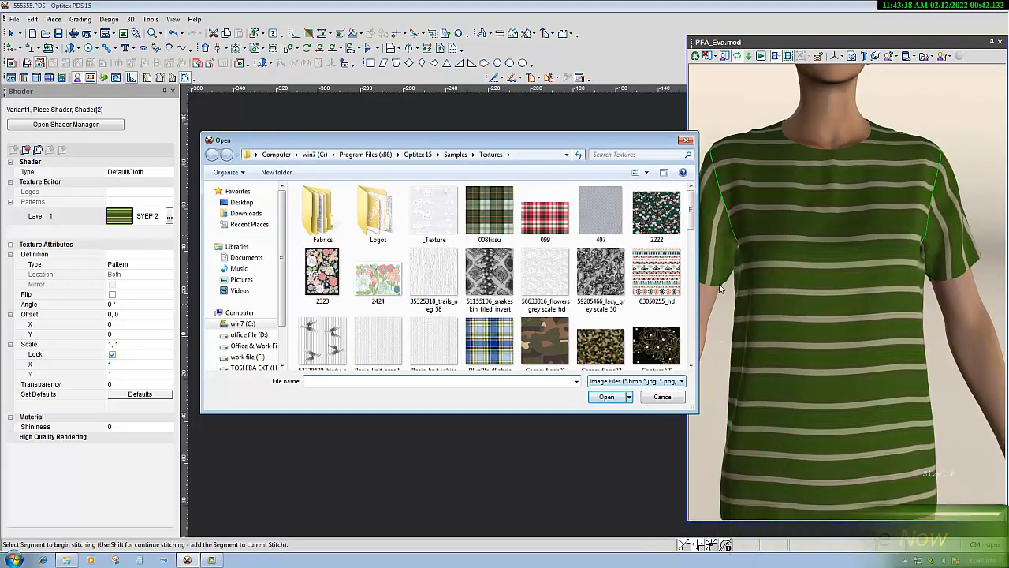
{"action": "left_click_drag", "start_coordinate": [694, 224], "coordinate": [693, 339]}
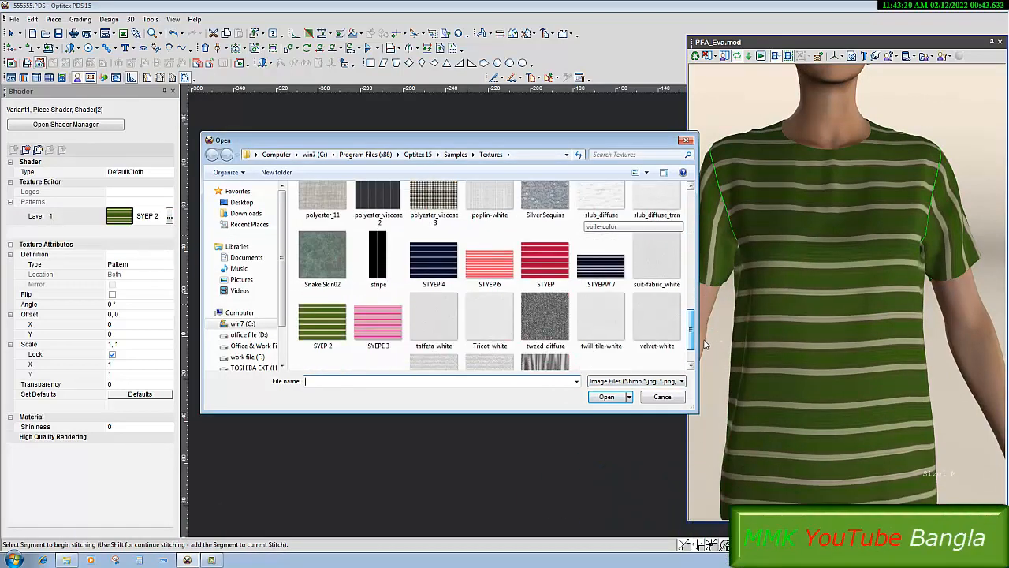
{"action": "left_click", "coordinate": [601, 272]}
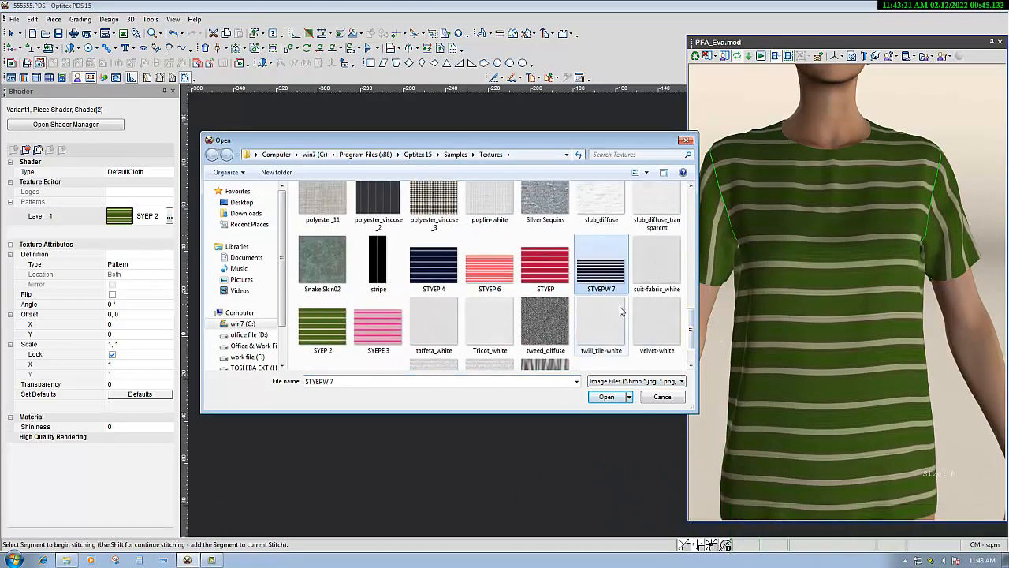
{"action": "left_click", "coordinate": [618, 397]}
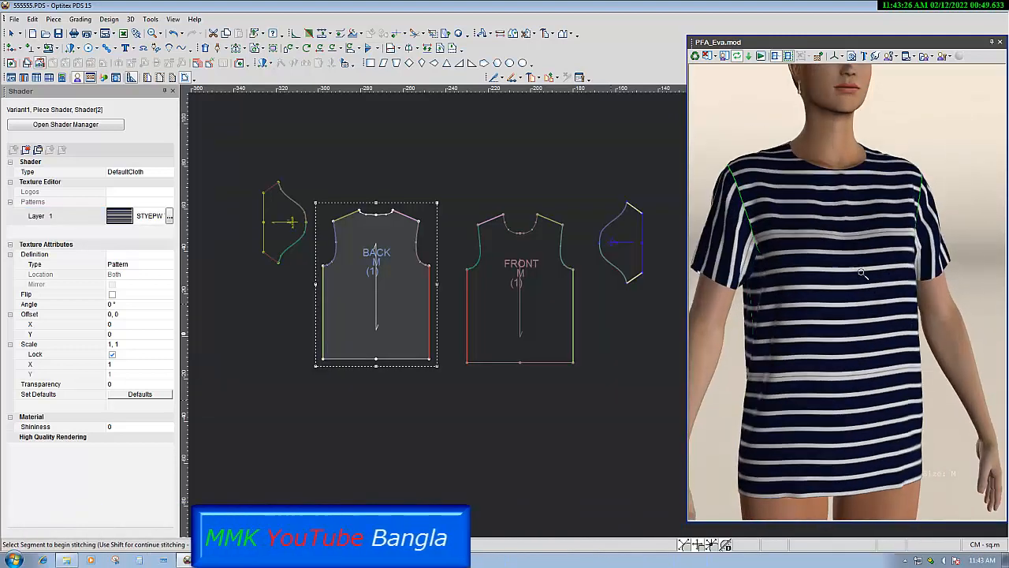
{"action": "left_click_drag", "start_coordinate": [863, 273], "coordinate": [814, 279]}
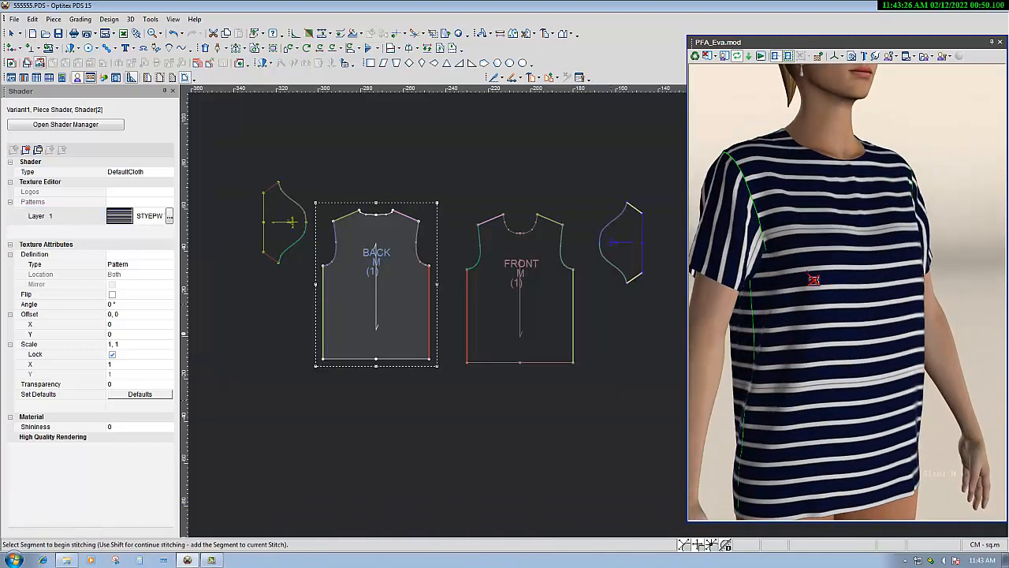
{"action": "left_click_drag", "start_coordinate": [935, 293], "coordinate": [749, 268]}
{"action": "right_click_drag", "start_coordinate": [836, 272], "coordinate": [867, 258]}
{"action": "left_click_drag", "start_coordinate": [868, 260], "coordinate": [896, 289]}
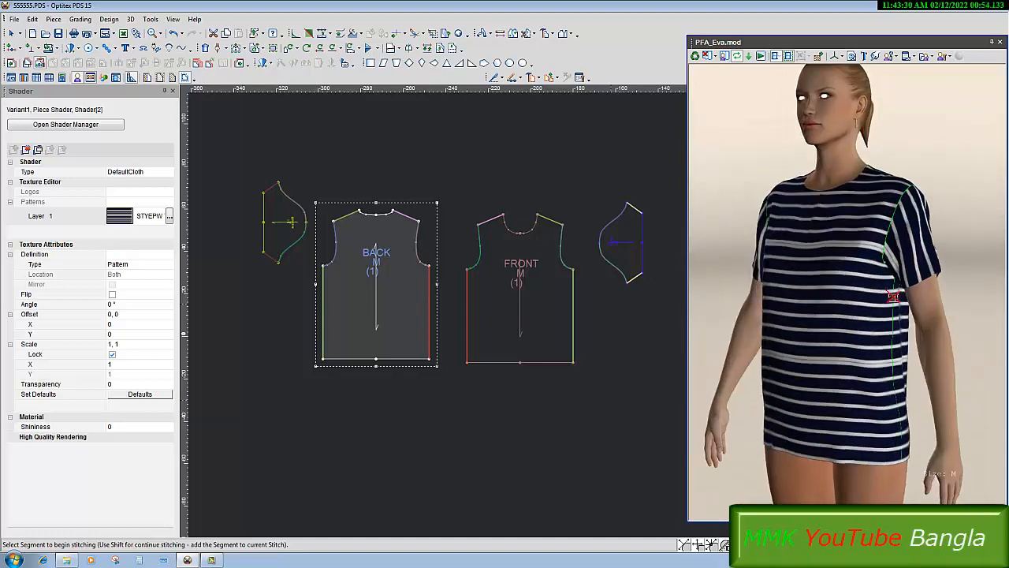
Apply the floral 112244-free-download-mothers-day-background image from the WAL PEPAR folder on the Desktop as the Layer 1 pattern.
{"action": "left_click", "coordinate": [168, 215]}
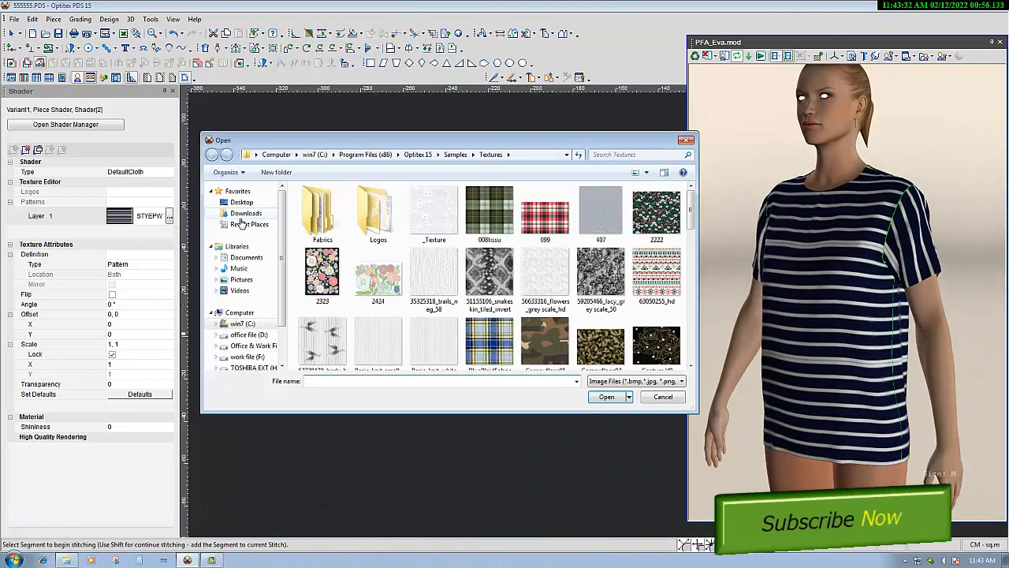
{"action": "left_click", "coordinate": [241, 203]}
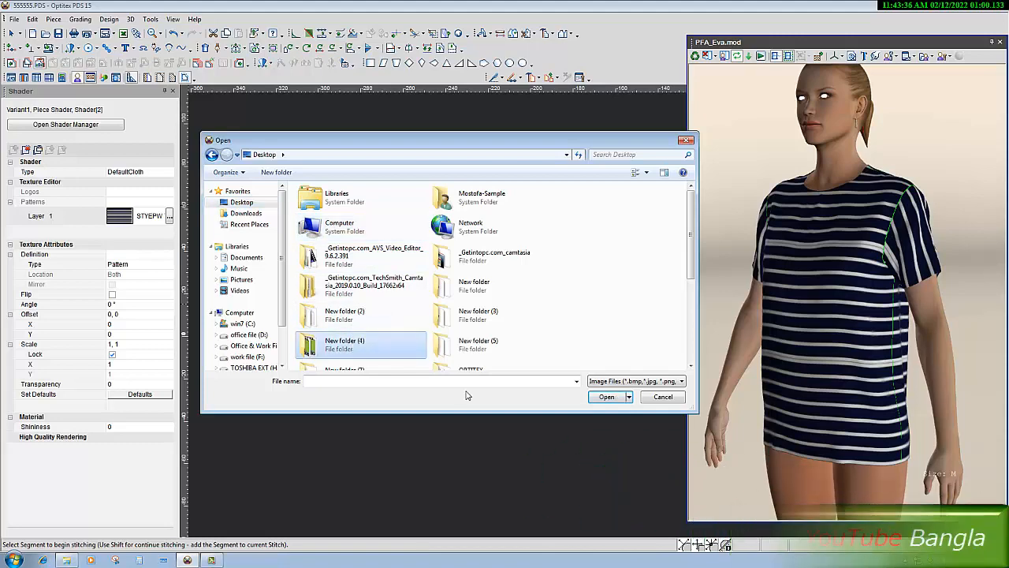
{"action": "left_click", "coordinate": [606, 397]}
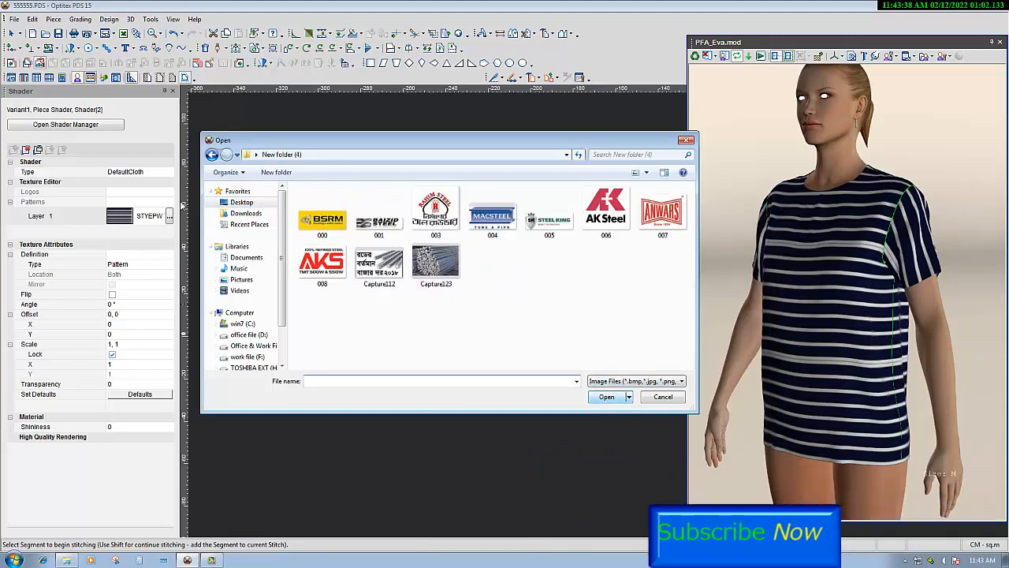
{"action": "left_click", "coordinate": [211, 155]}
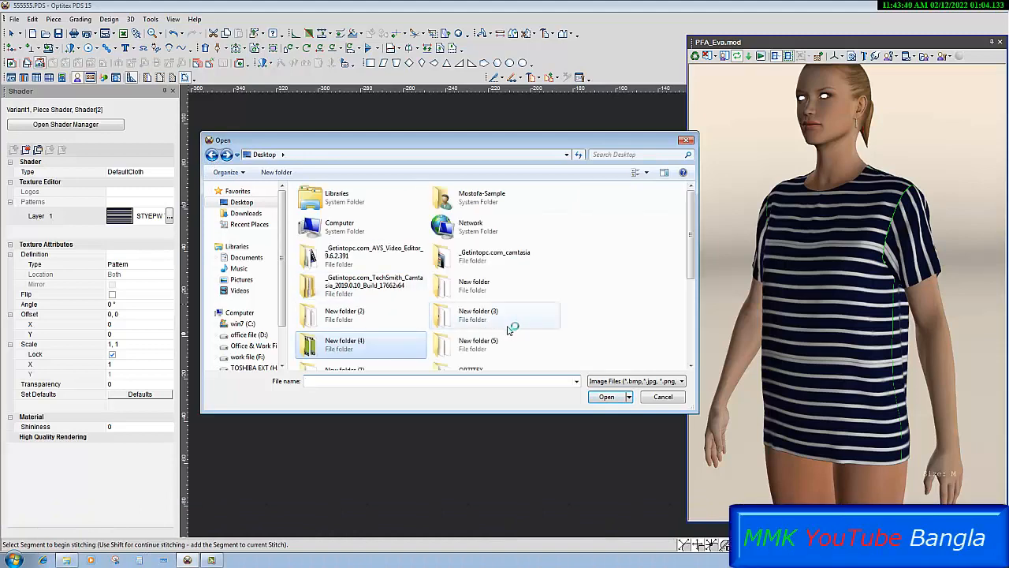
{"action": "scroll", "coordinate": [428, 313], "scroll_direction": "down", "scroll_amount": 2}
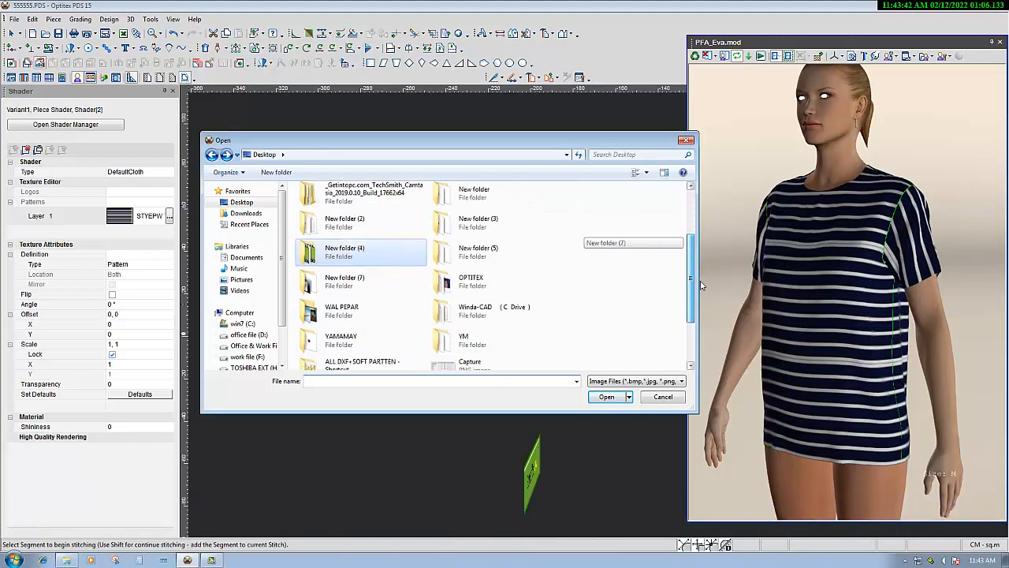
{"action": "left_click", "coordinate": [605, 397]}
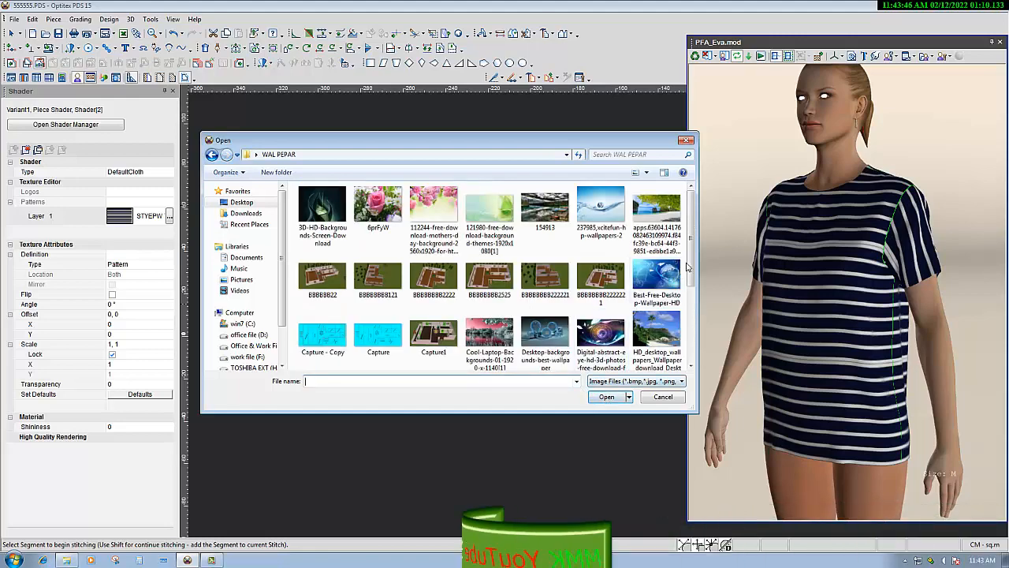
{"action": "left_click_drag", "start_coordinate": [691, 251], "coordinate": [705, 352]}
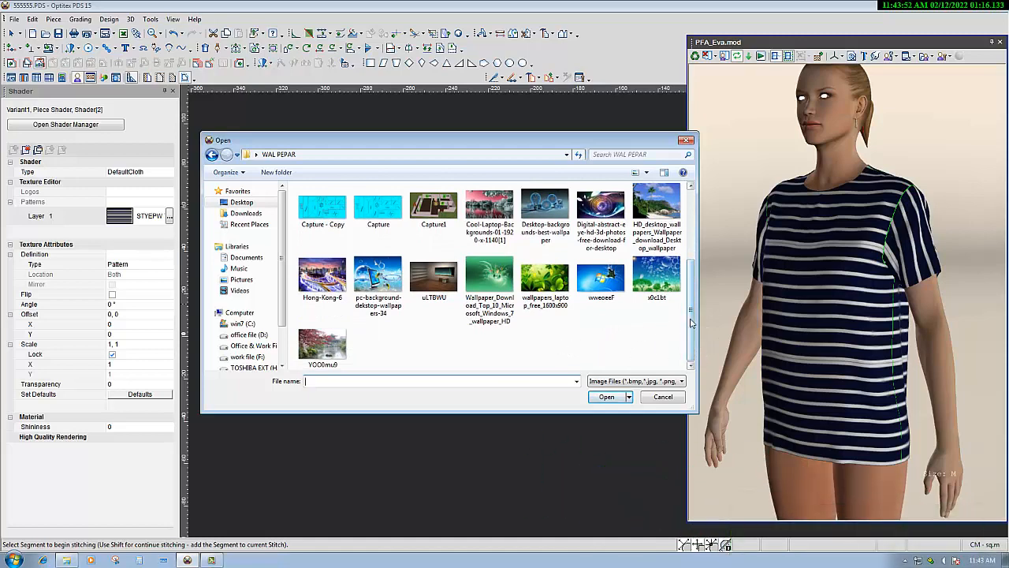
{"action": "left_click_drag", "start_coordinate": [691, 320], "coordinate": [688, 248]}
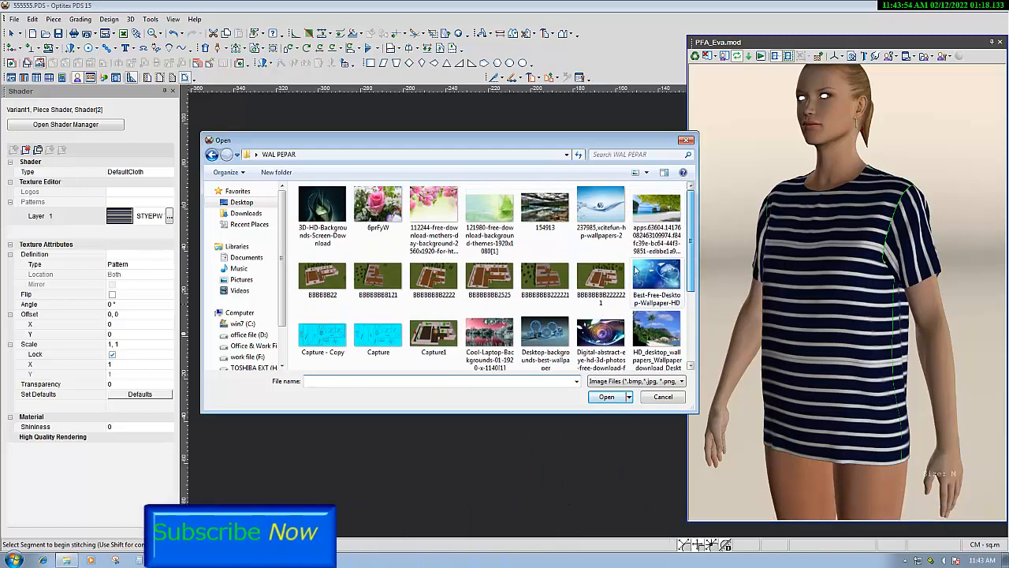
{"action": "left_click", "coordinate": [603, 399]}
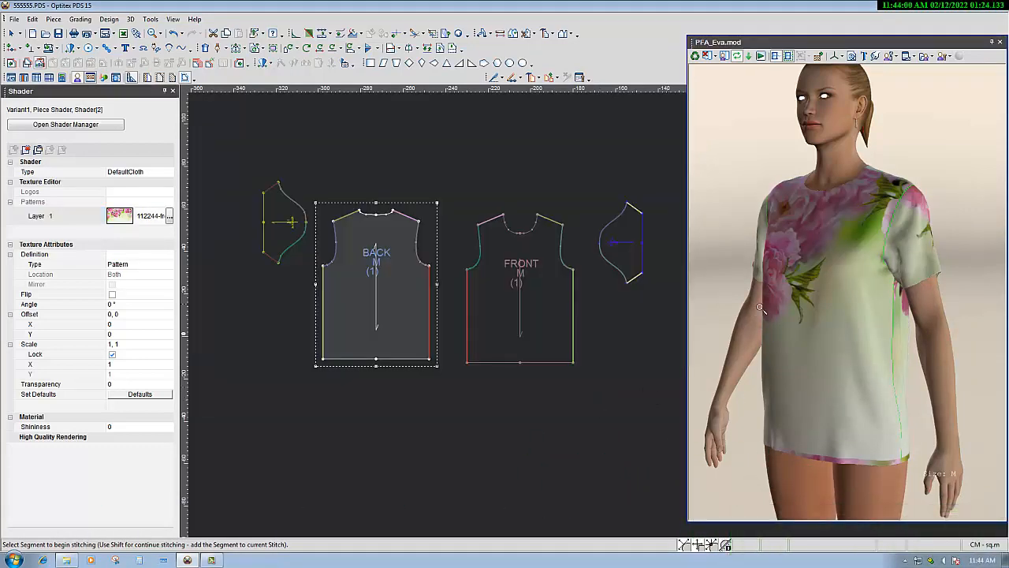
Examine how the floral print falls on the T-shirt's front, back and sleeves.
{"action": "left_click_drag", "start_coordinate": [760, 307], "coordinate": [837, 270]}
{"action": "scroll", "coordinate": [875, 309], "scroll_direction": "up", "scroll_amount": 3}
{"action": "left_click_drag", "start_coordinate": [875, 309], "coordinate": [865, 347]}
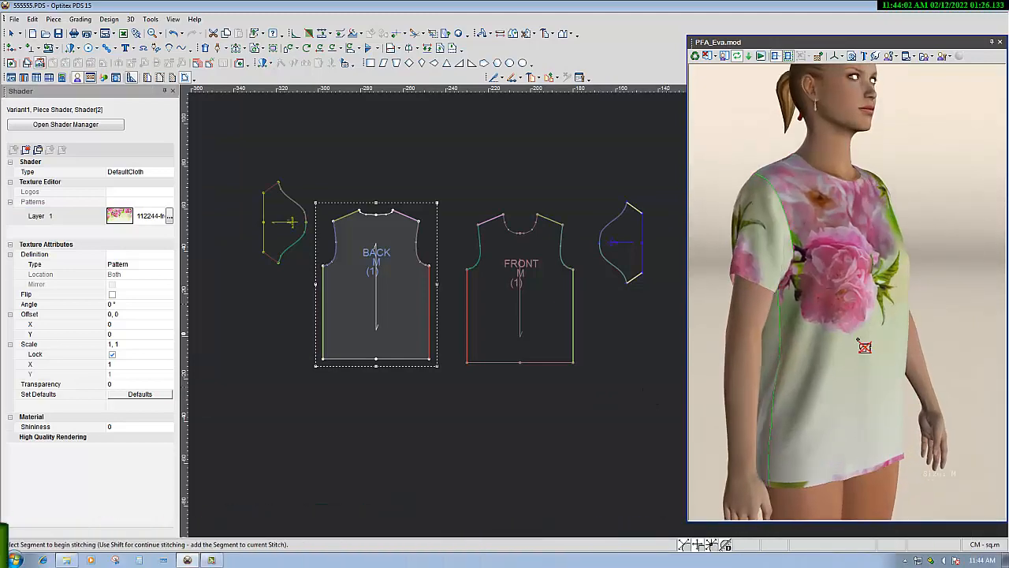
{"action": "left_click_drag", "start_coordinate": [836, 310], "coordinate": [755, 324]}
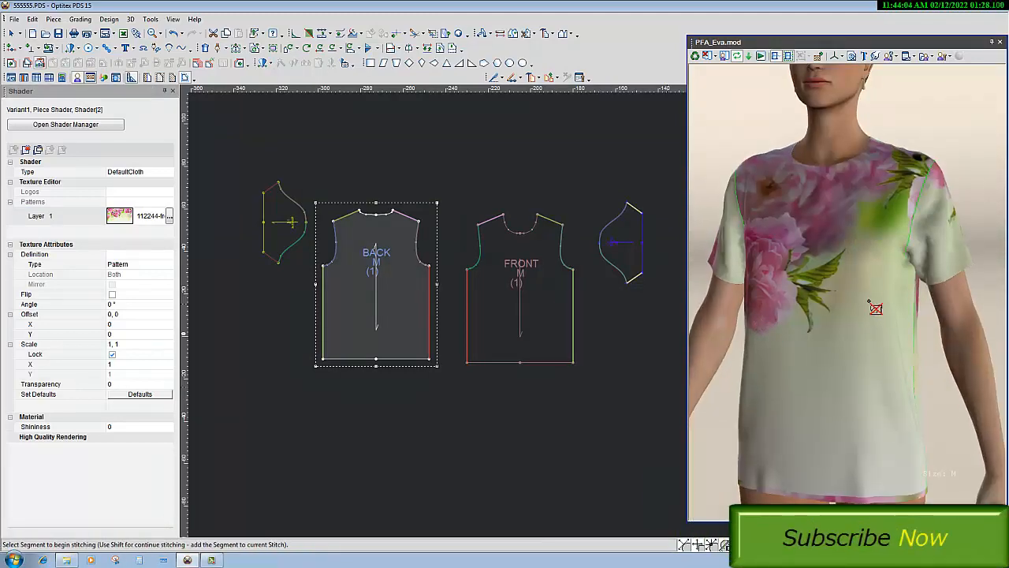
{"action": "left_click_drag", "start_coordinate": [874, 307], "coordinate": [791, 350]}
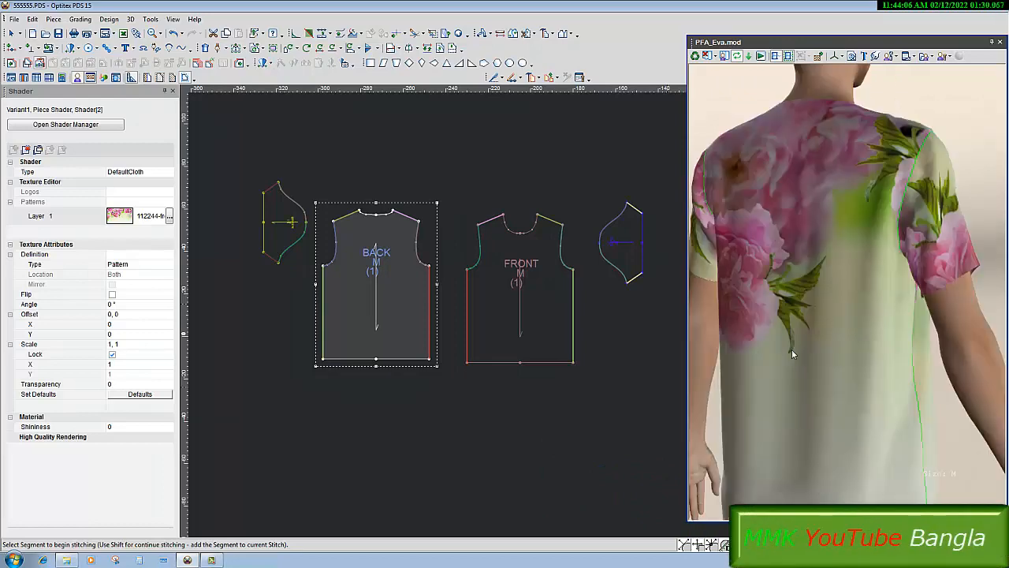
{"action": "scroll", "coordinate": [821, 317], "scroll_direction": "up", "scroll_amount": 2}
{"action": "scroll", "coordinate": [822, 317], "scroll_direction": "down", "scroll_amount": 3}
{"action": "left_click_drag", "start_coordinate": [890, 301], "coordinate": [797, 328]}
{"action": "scroll", "coordinate": [747, 278], "scroll_direction": "down", "scroll_amount": 2}
{"action": "scroll", "coordinate": [747, 279], "scroll_direction": "up", "scroll_amount": 3}
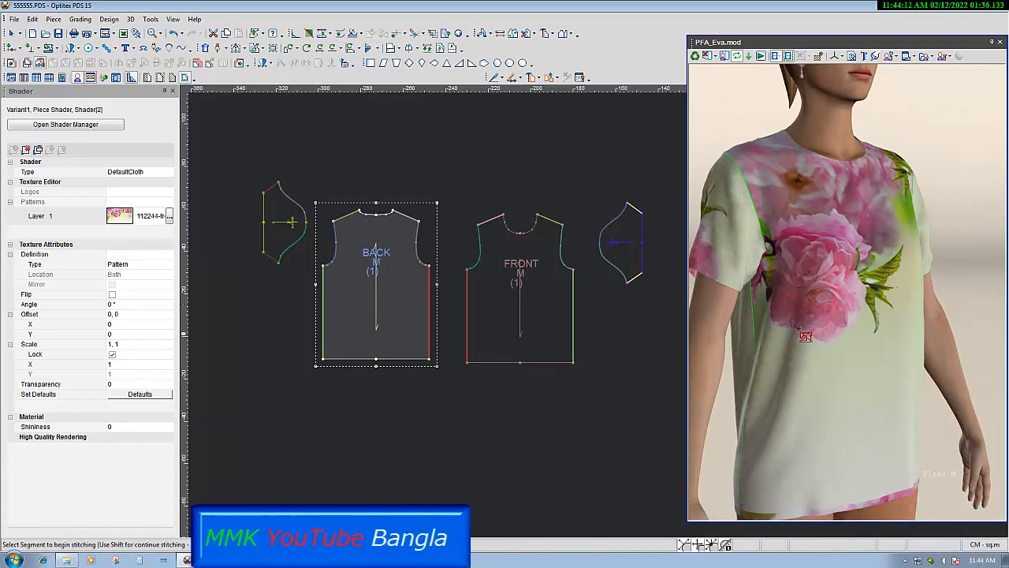
{"action": "left_click_drag", "start_coordinate": [793, 259], "coordinate": [770, 254]}
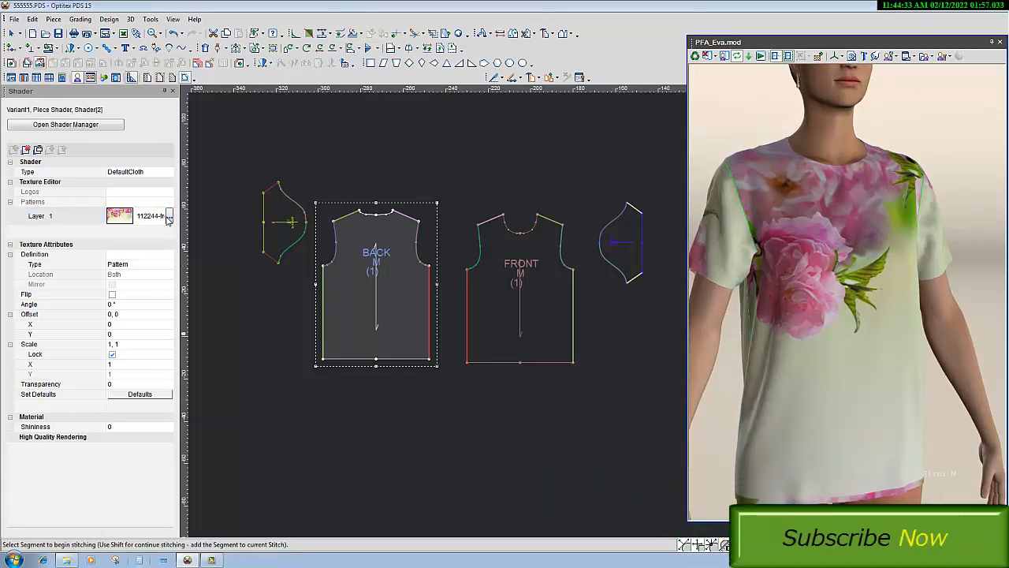
Replace the Layer 1 pattern with the Hong-Kong-6 city image from the WAL PEPAR folder.
{"action": "left_click", "coordinate": [167, 216]}
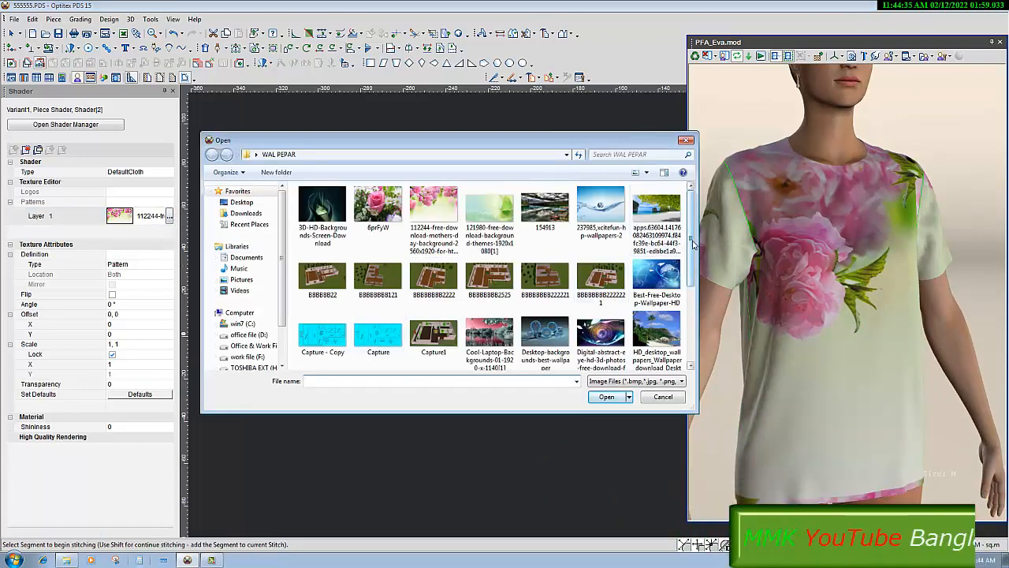
{"action": "mouse_move", "coordinate": [691, 243]}
{"action": "left_mouse_down"}
{"action": "mouse_move", "coordinate": [691, 306]}
{"action": "mouse_move", "coordinate": [681, 241]}
{"action": "left_mouse_up"}
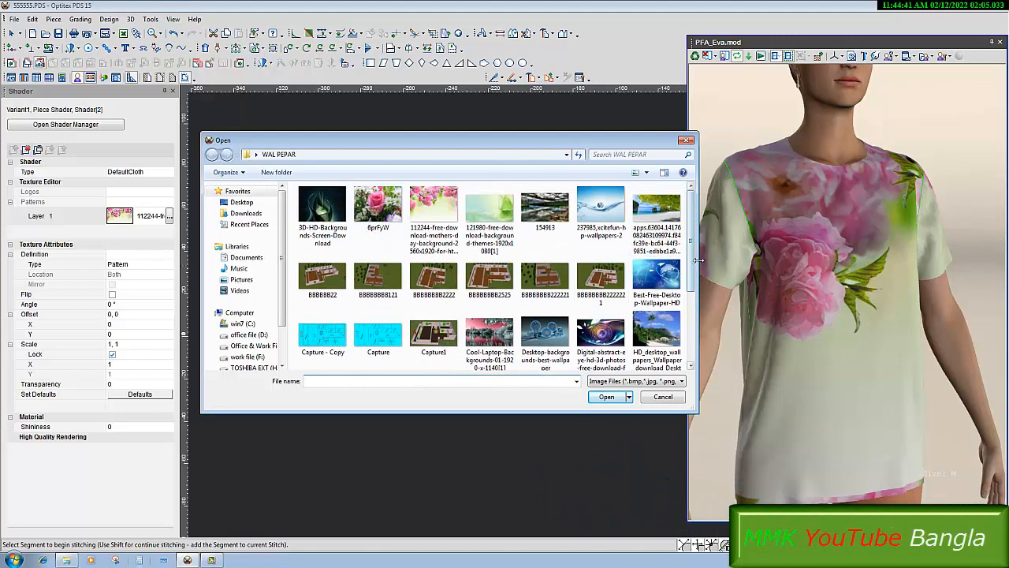
{"action": "scroll", "coordinate": [654, 300], "scroll_direction": "down", "scroll_amount": 2}
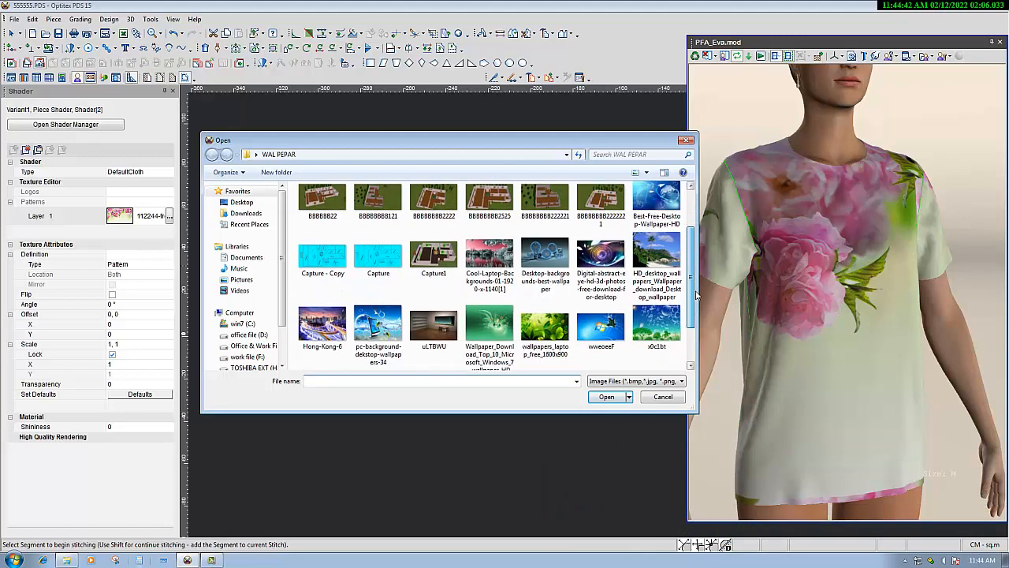
{"action": "left_click", "coordinate": [304, 307]}
{"action": "left_click", "coordinate": [604, 396]}
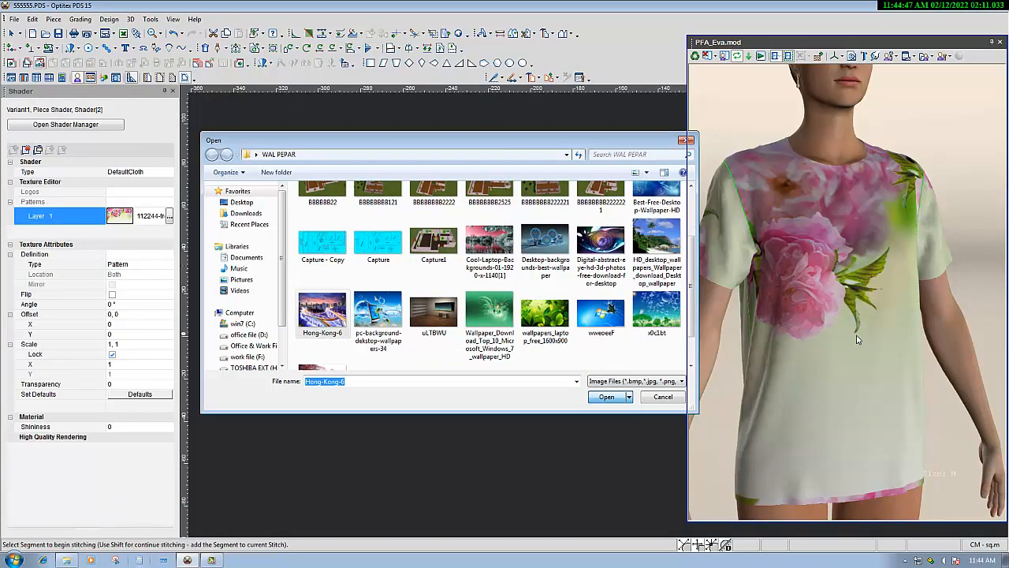
{"action": "left_click", "coordinate": [611, 397]}
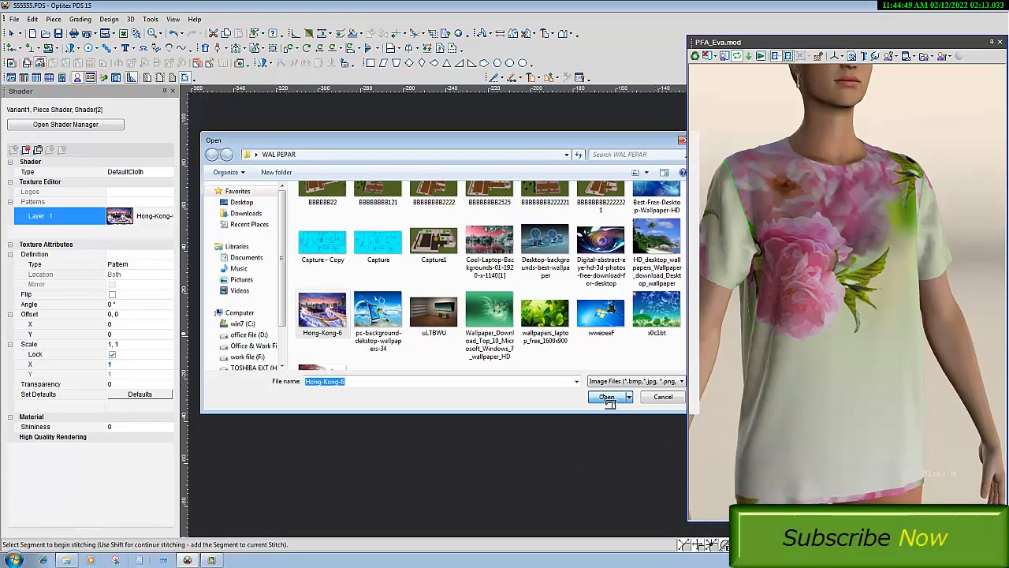
{"action": "left_click", "coordinate": [611, 398]}
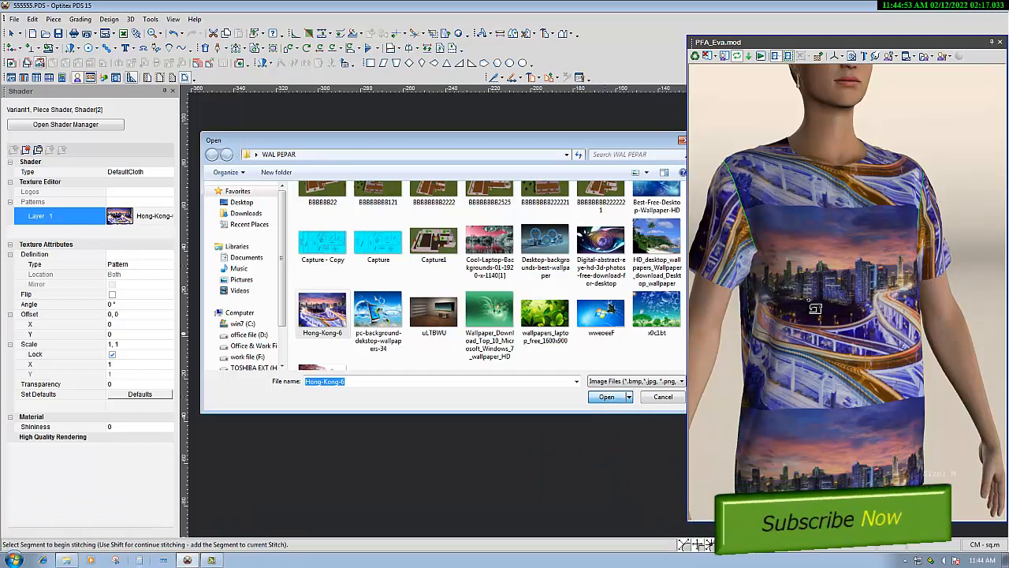
{"action": "key", "text": "Escape"}
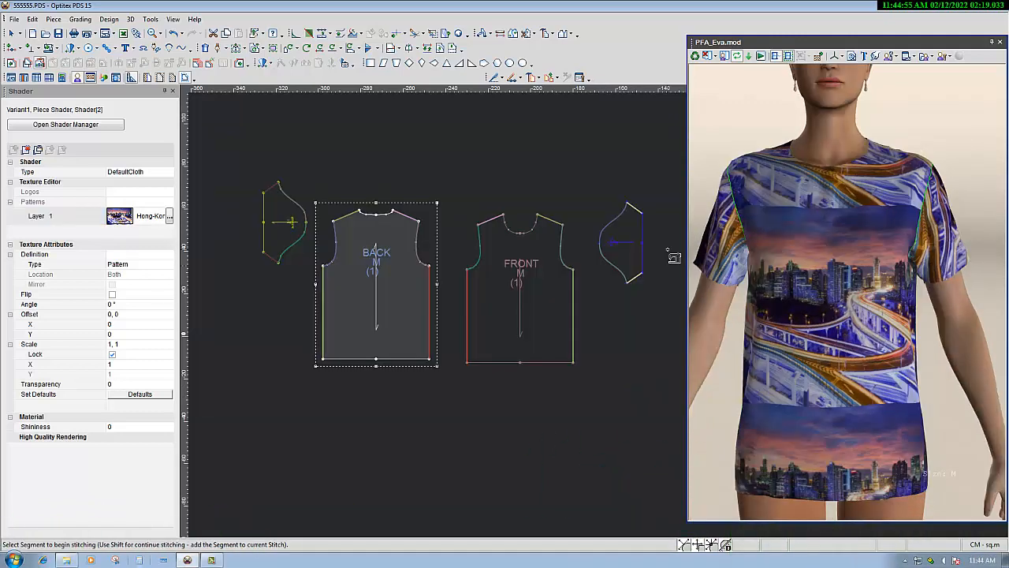
Set the Layer 1 pattern to the red-foliage garden image YOO0mu9 from the WAL PEPAR folder.
{"action": "left_click", "coordinate": [169, 217]}
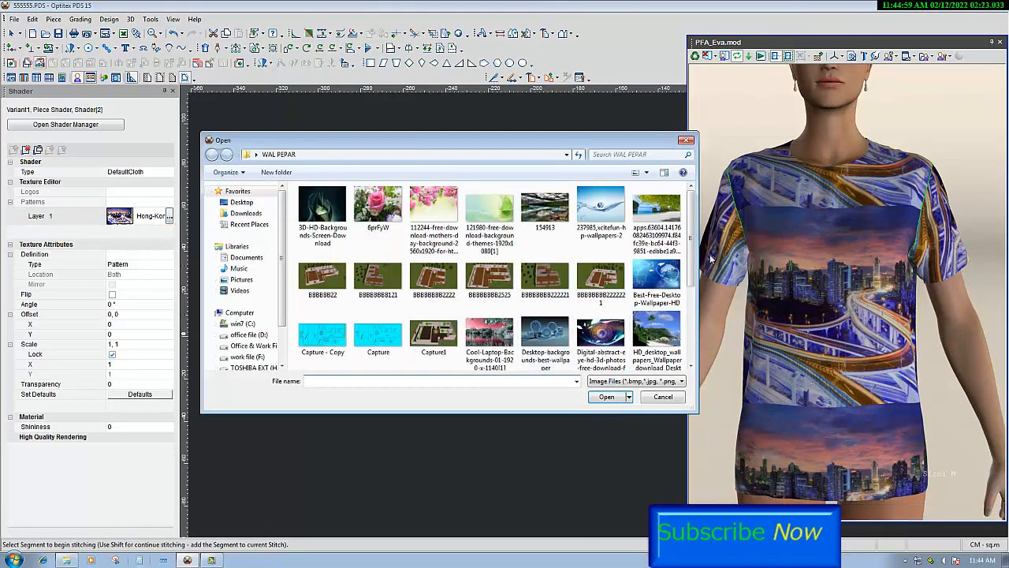
{"action": "left_click_drag", "start_coordinate": [690, 237], "coordinate": [682, 309]}
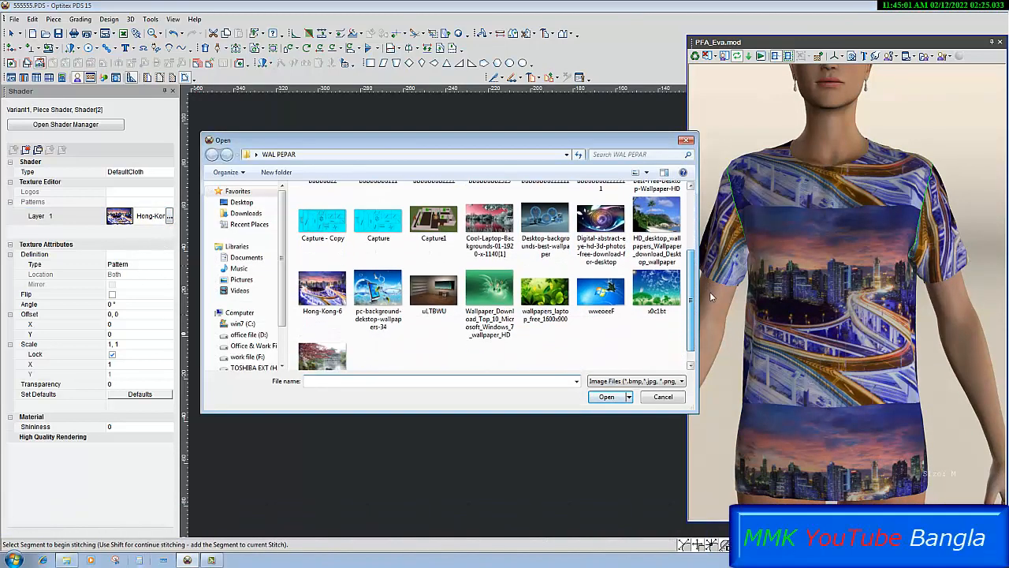
{"action": "left_click", "coordinate": [322, 348]}
{"action": "left_click", "coordinate": [600, 397]}
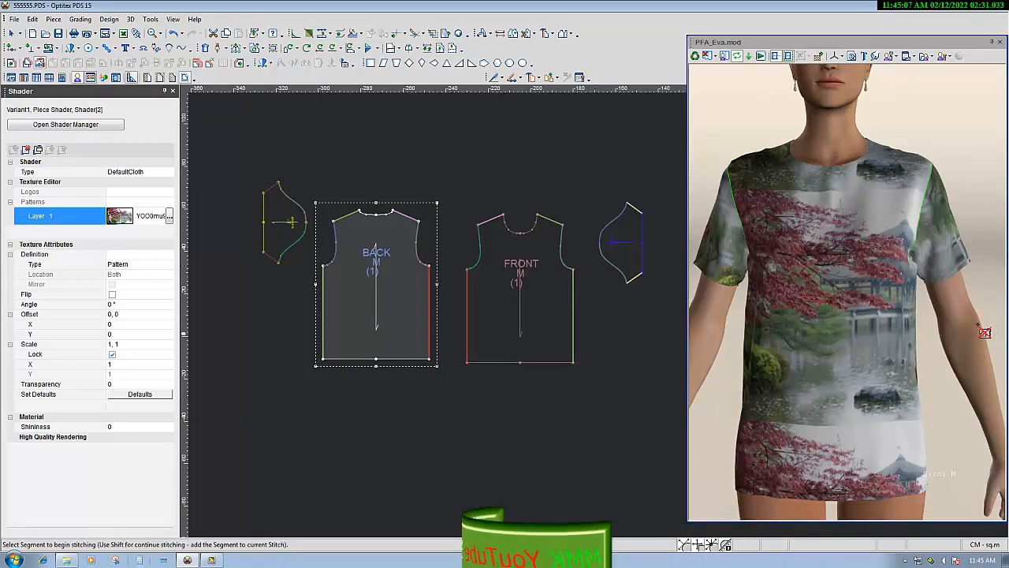
Inspect the garden print on the T-shirt from the sides and front, both close up and on the full avatar.
{"action": "left_click_drag", "start_coordinate": [905, 317], "coordinate": [935, 312]}
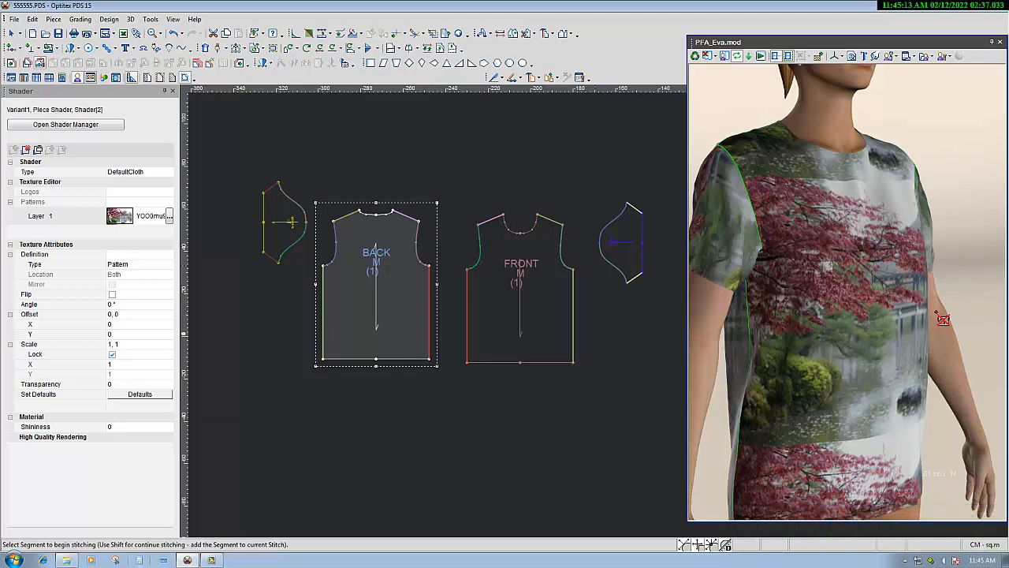
{"action": "left_click_drag", "start_coordinate": [900, 282], "coordinate": [803, 281]}
{"action": "scroll", "coordinate": [861, 250], "scroll_direction": "down", "scroll_amount": 5}
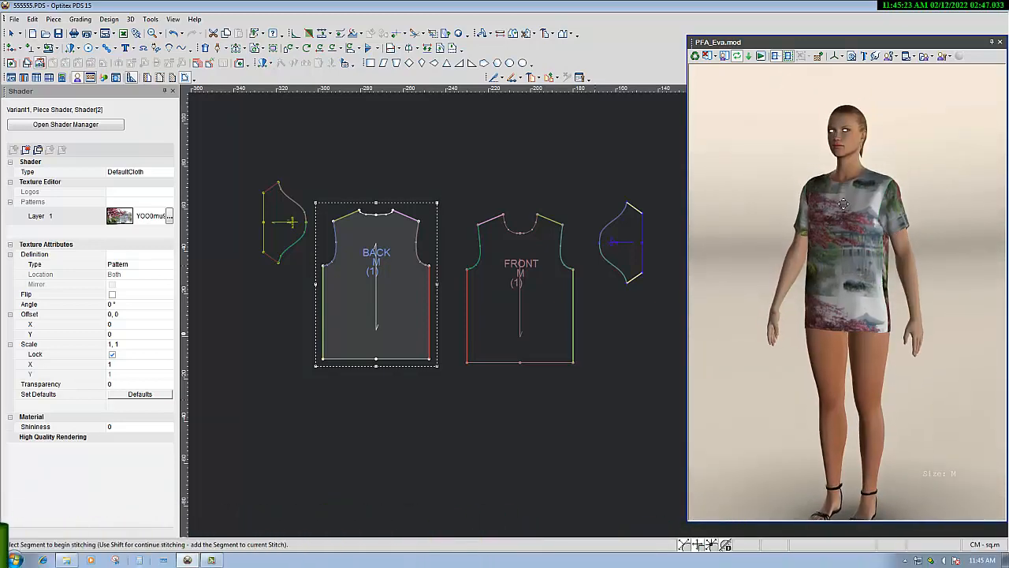
{"action": "scroll", "coordinate": [886, 363], "scroll_direction": "up", "scroll_amount": 5}
{"action": "left_click_drag", "start_coordinate": [900, 307], "coordinate": [871, 331]}
{"action": "scroll", "coordinate": [885, 333], "scroll_direction": "up", "scroll_amount": 2}
{"action": "scroll", "coordinate": [885, 333], "scroll_direction": "down", "scroll_amount": 5}
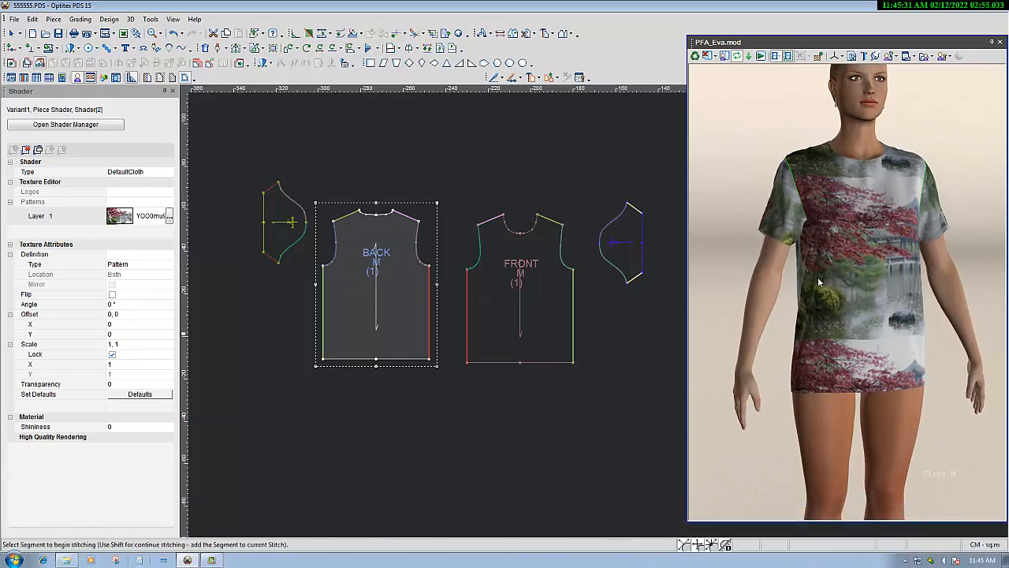
{"action": "scroll", "coordinate": [883, 284], "scroll_direction": "up", "scroll_amount": 3}
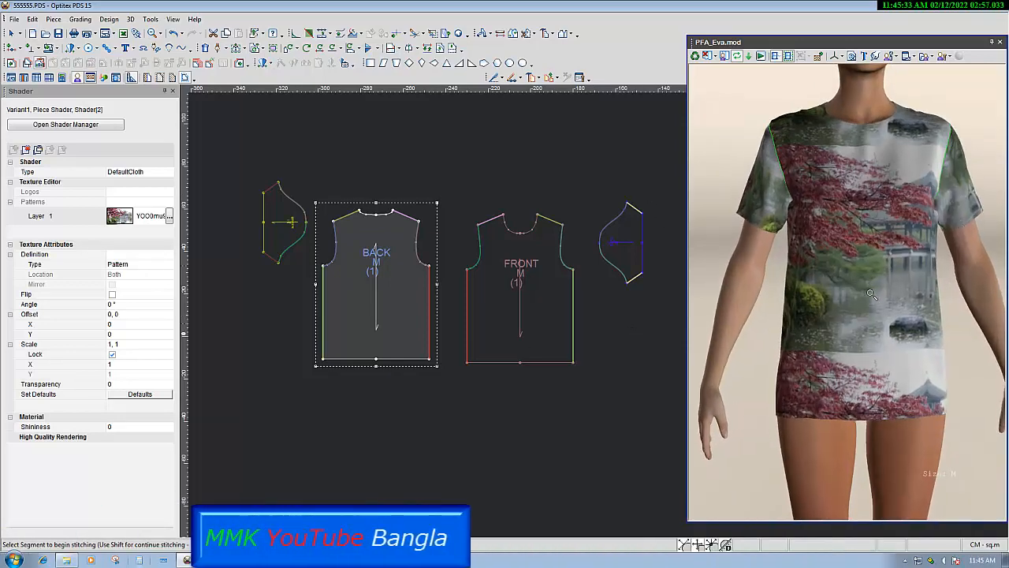
Replace the Layer 1 pattern with the tropical beach image starting with apps.63604 from the WAL PEPAR folder.
{"action": "left_click", "coordinate": [169, 215]}
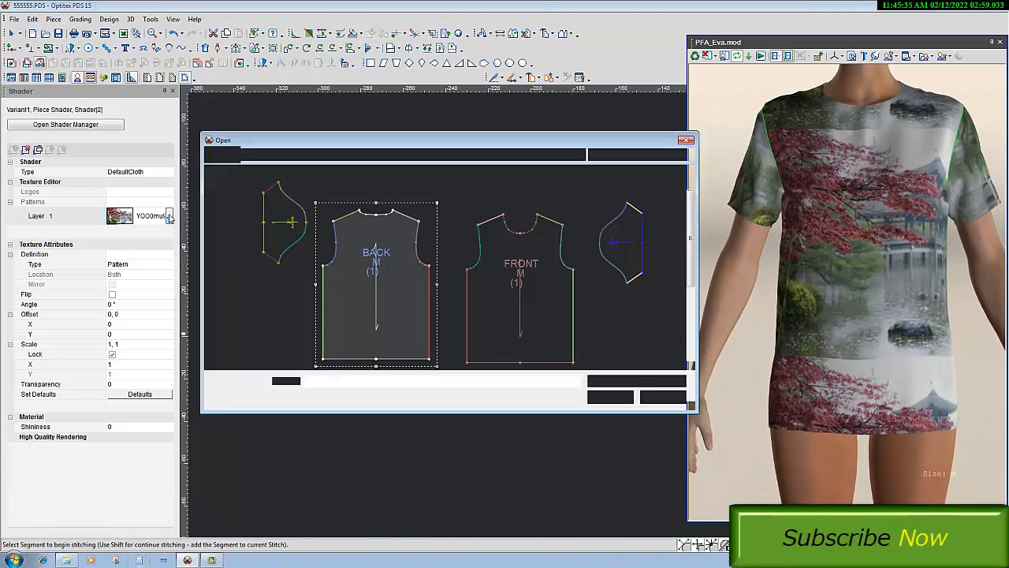
{"action": "left_click", "coordinate": [654, 217]}
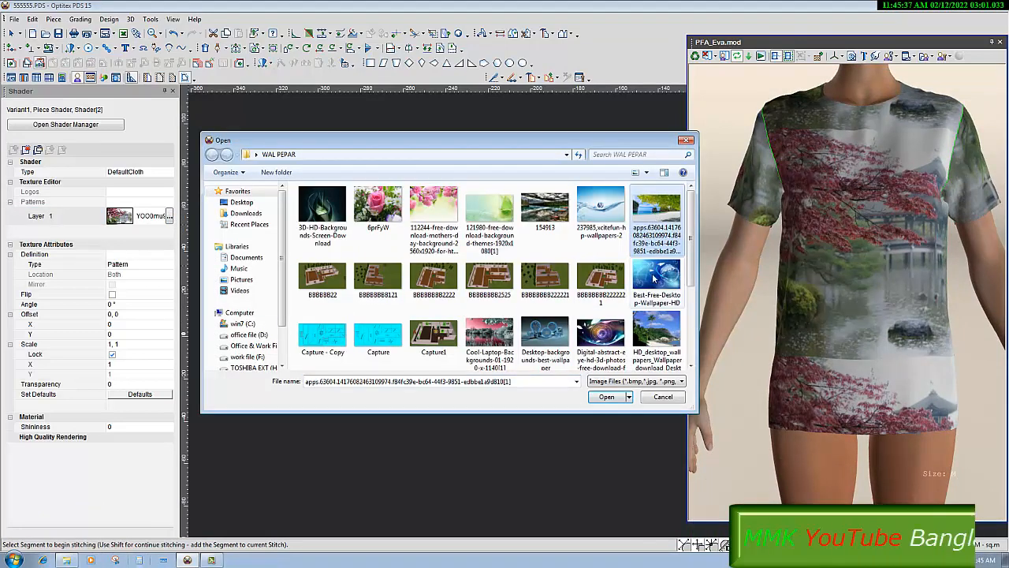
{"action": "left_click", "coordinate": [620, 397]}
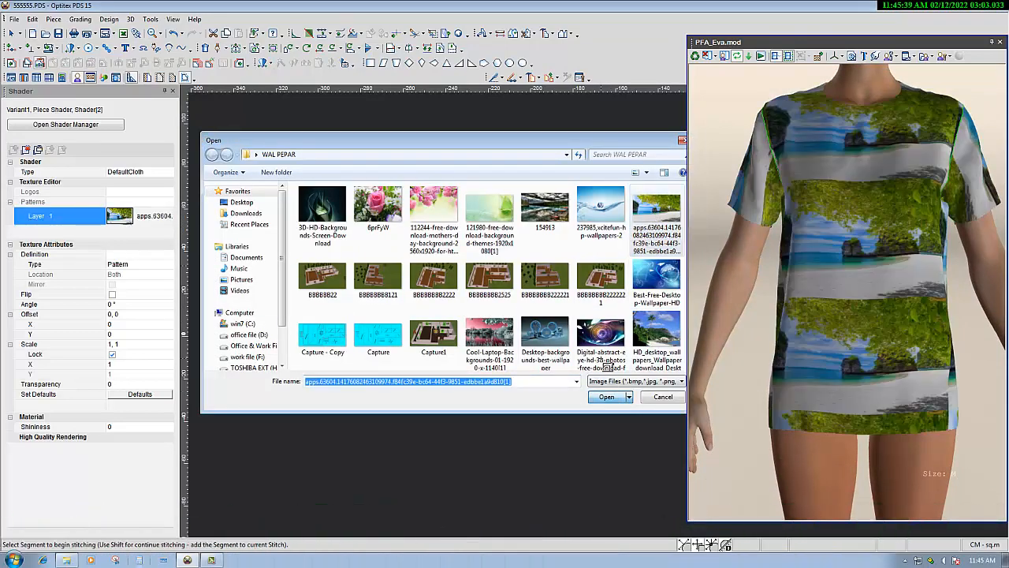
Set the Layer 1 pattern to the green-leaf image wallpapers_laptop_free_1600x900 from the WAL PEPAR folder.
{"action": "left_click", "coordinate": [170, 216]}
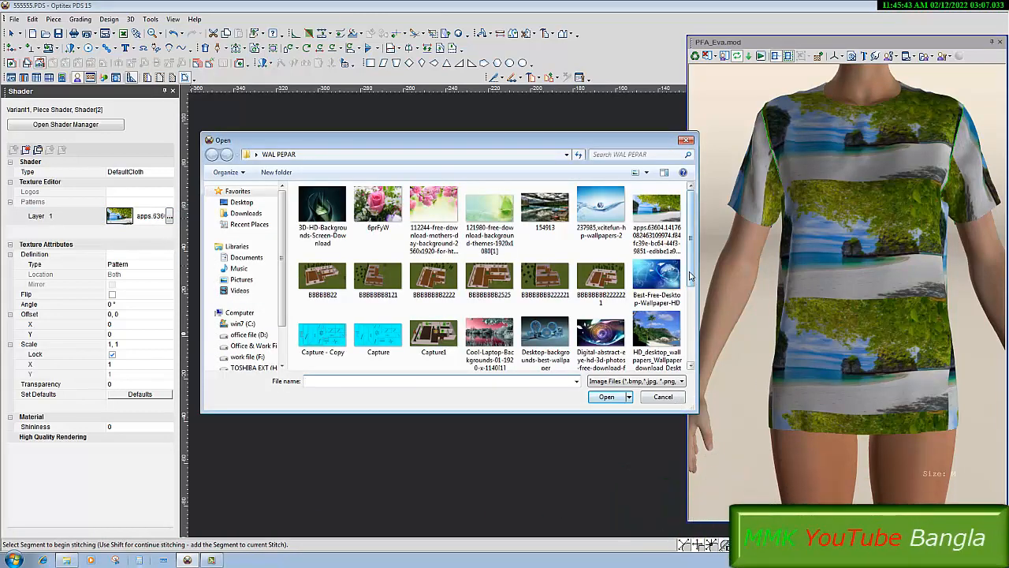
{"action": "left_click_drag", "start_coordinate": [690, 275], "coordinate": [702, 325]}
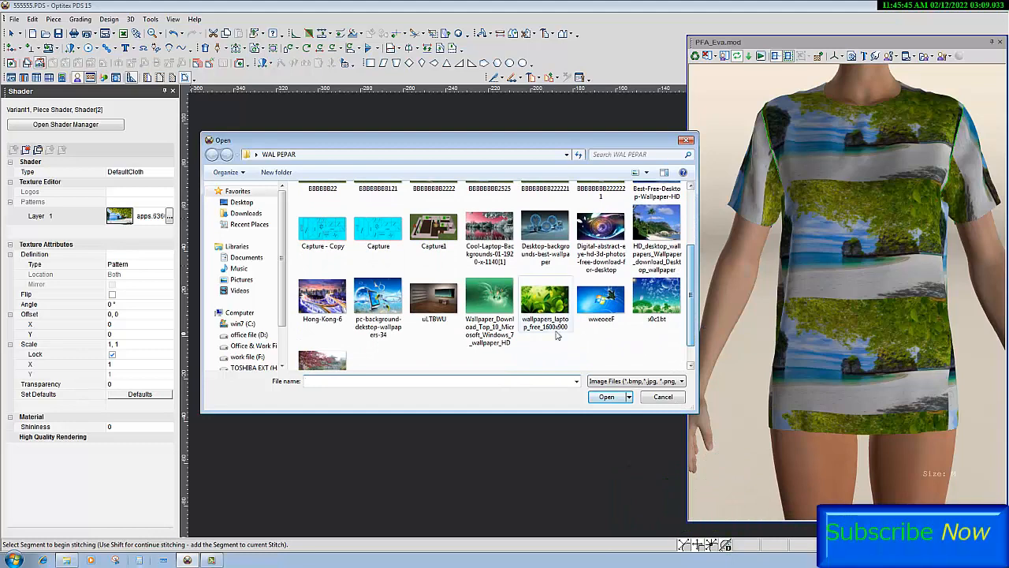
{"action": "left_click", "coordinate": [544, 304]}
{"action": "left_click", "coordinate": [606, 396]}
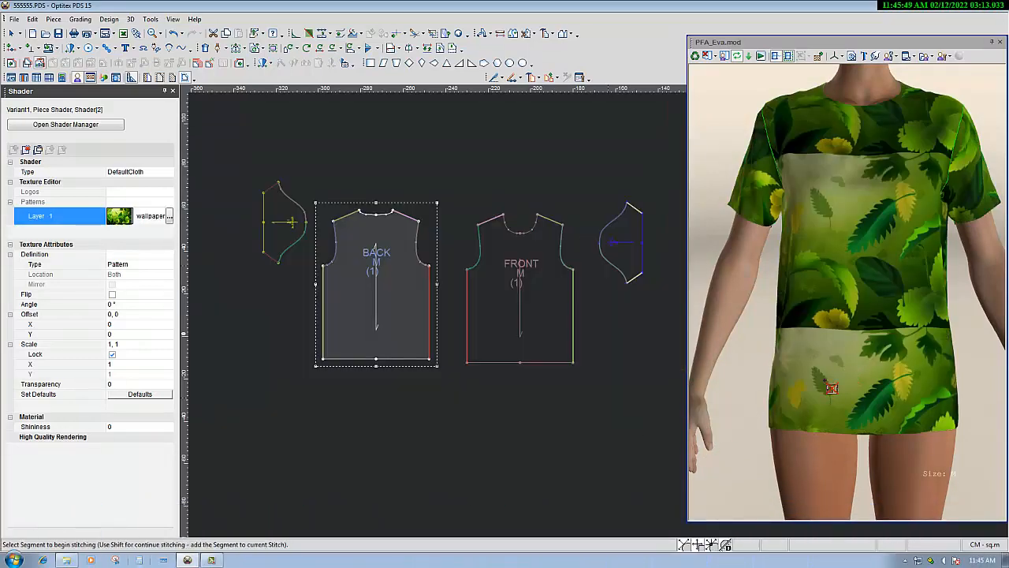
Change the Layer 1 pattern to the pink-rose image 6prFyW from the WAL PEPAR folder and inspect the print on the T-shirt.
{"action": "left_click", "coordinate": [169, 217]}
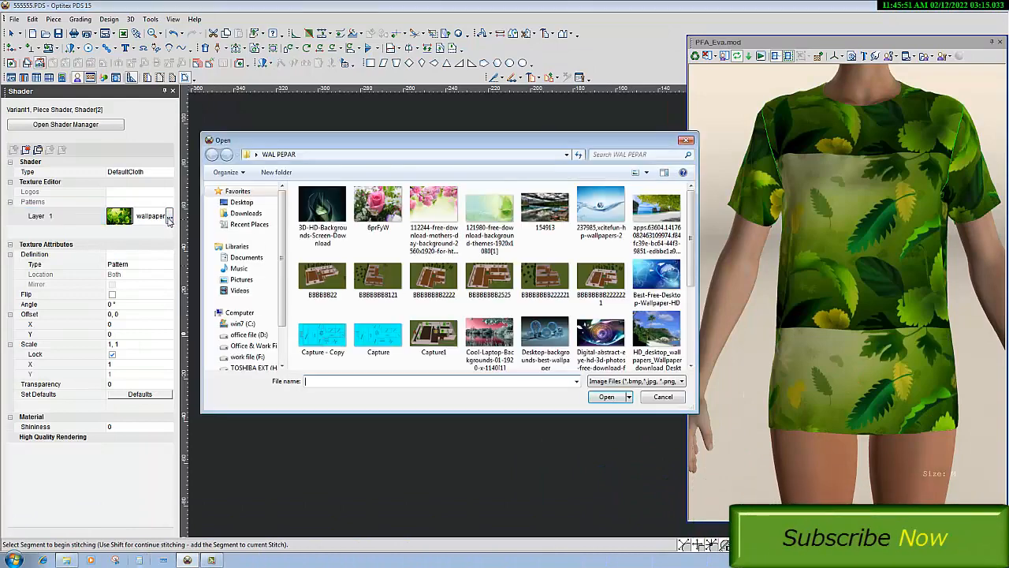
{"action": "left_click", "coordinate": [606, 397]}
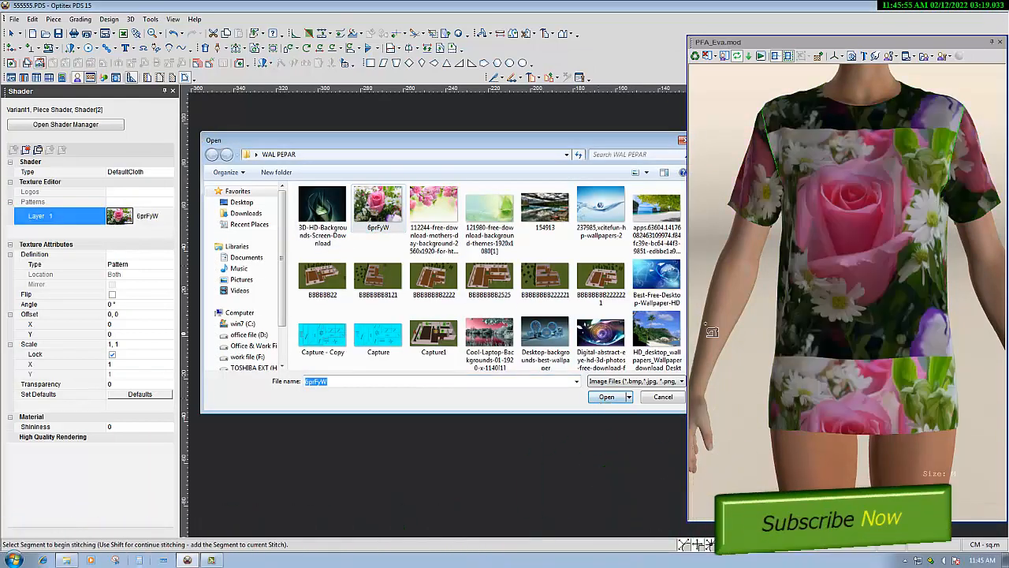
{"action": "left_click_drag", "start_coordinate": [712, 331], "coordinate": [911, 246]}
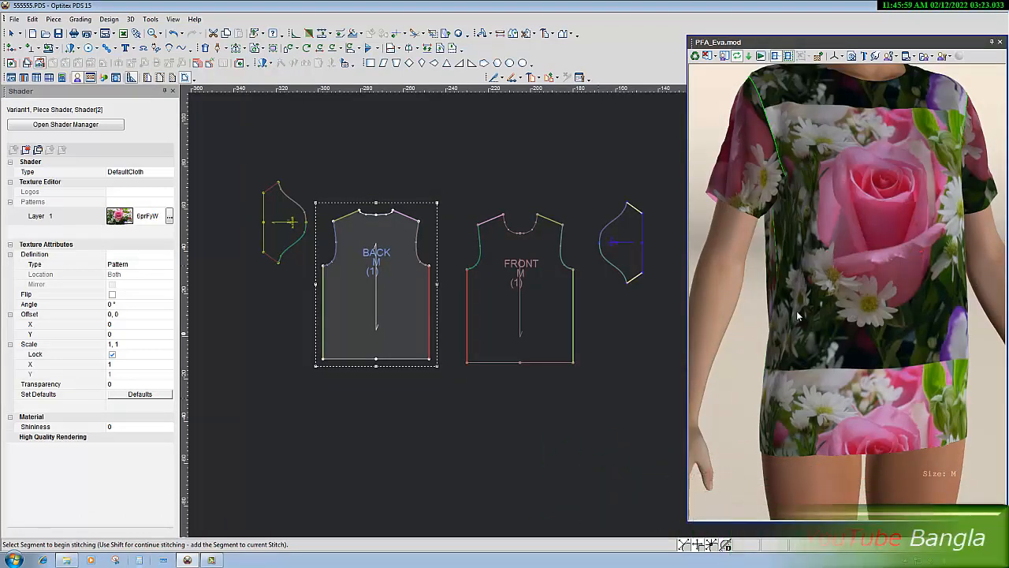
{"action": "left_click_drag", "start_coordinate": [824, 285], "coordinate": [804, 255]}
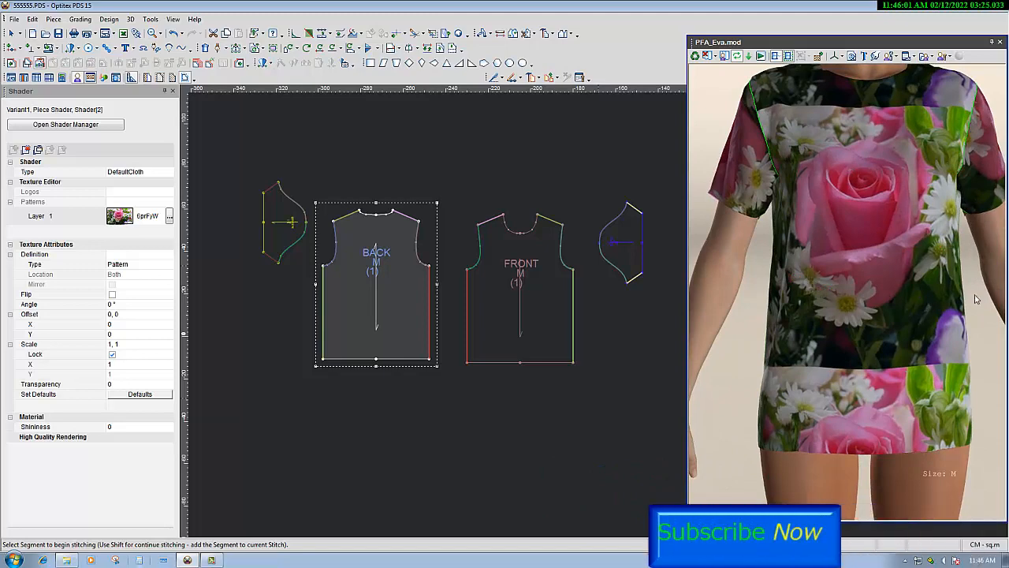
{"action": "left_click_drag", "start_coordinate": [976, 297], "coordinate": [817, 317]}
{"action": "right_click_drag", "start_coordinate": [817, 317], "coordinate": [813, 348]}
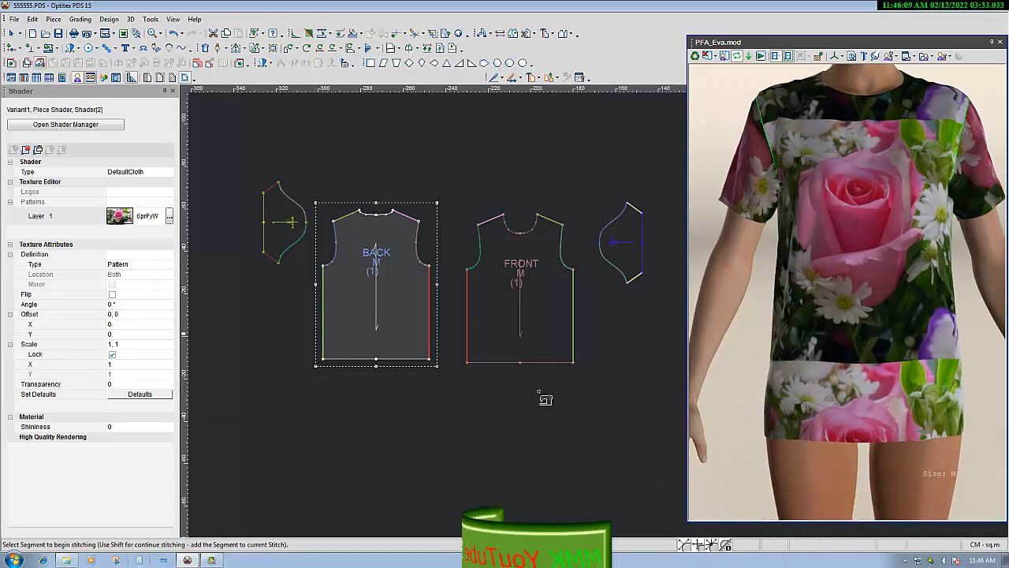